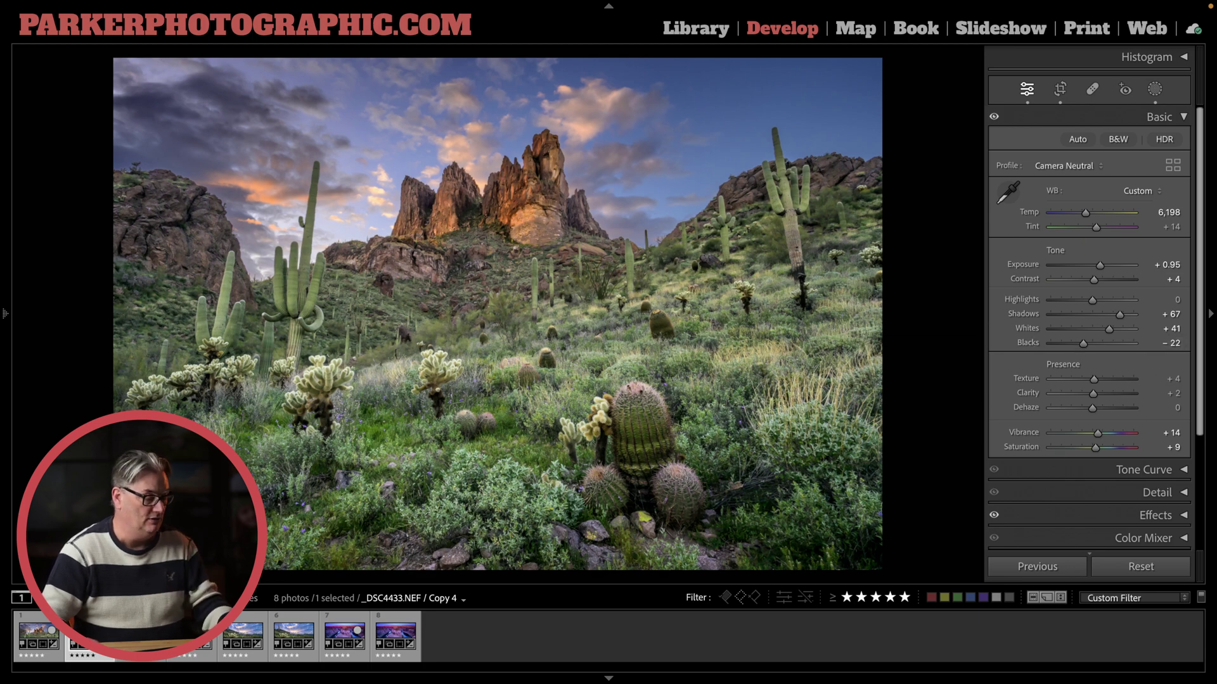
Compare the original photo against the edited virtual copy in before/after view, then return to the copy
click(38, 624)
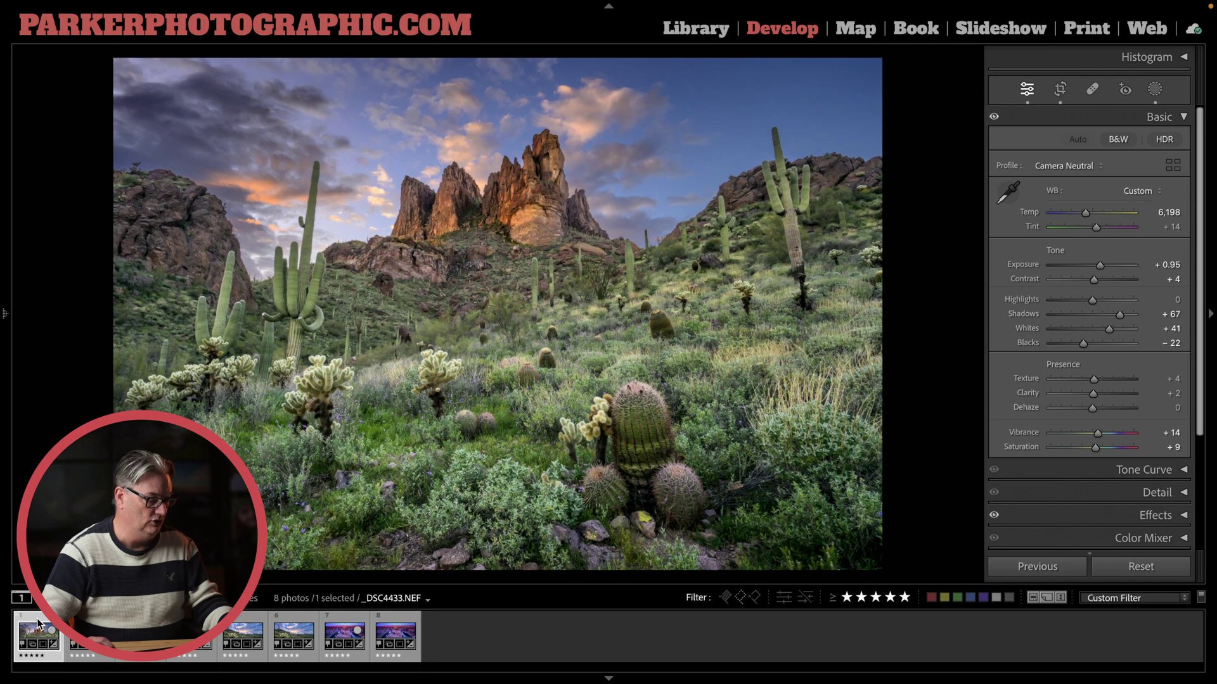
key(y)
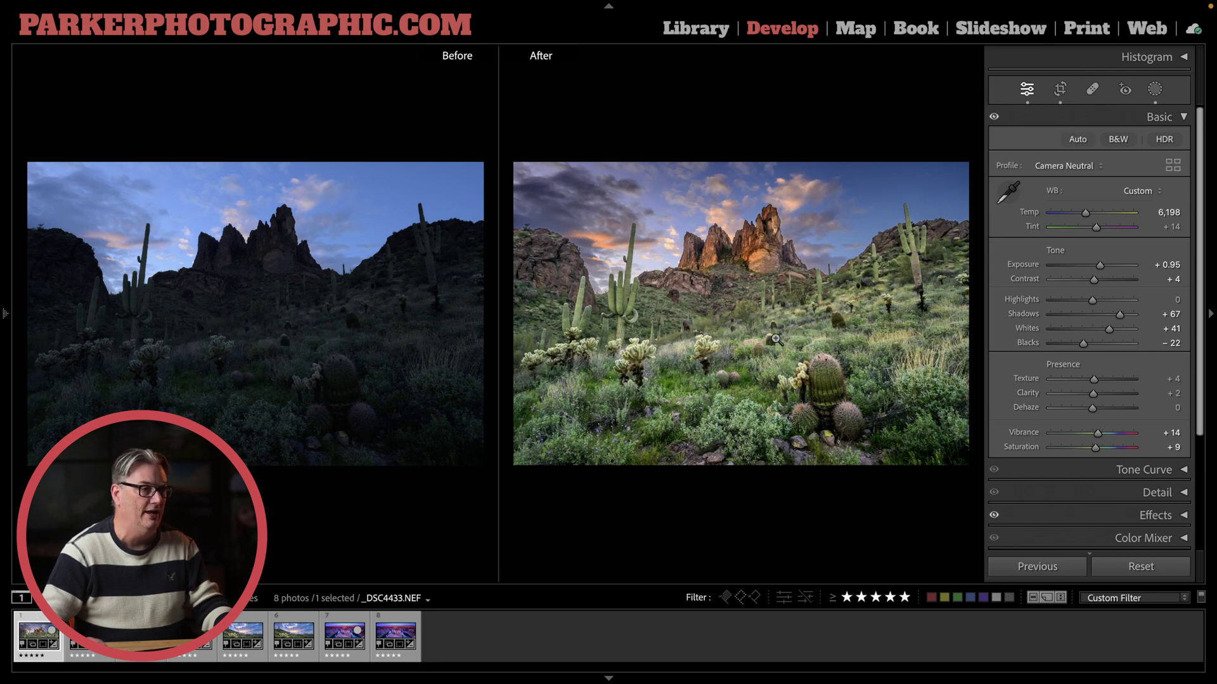
key(y)
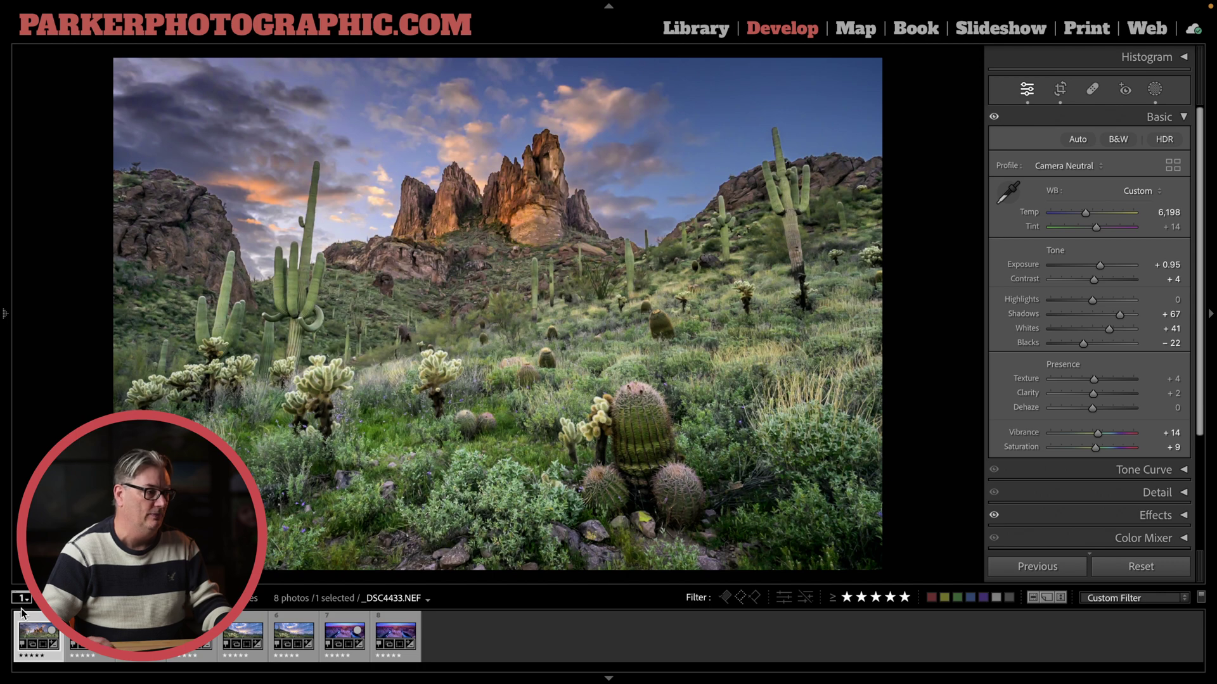
click(89, 633)
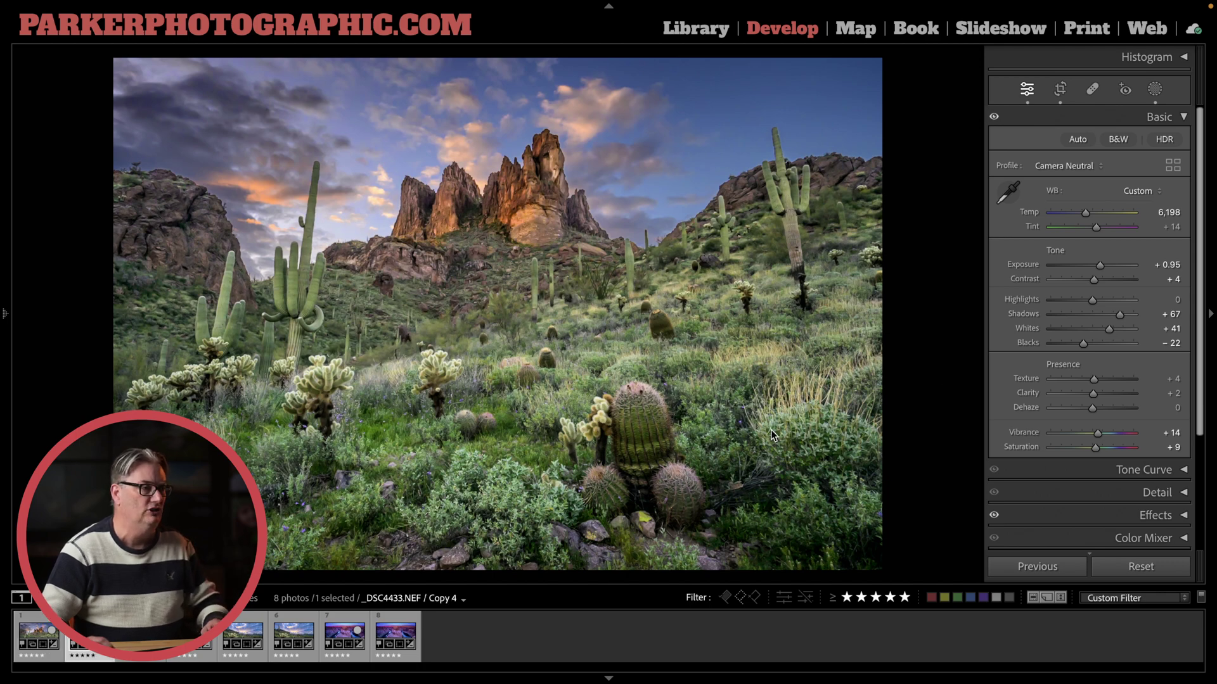
Select Copy 4's Sky mask and zoom in on its edges around the tall saguaro
click(1160, 91)
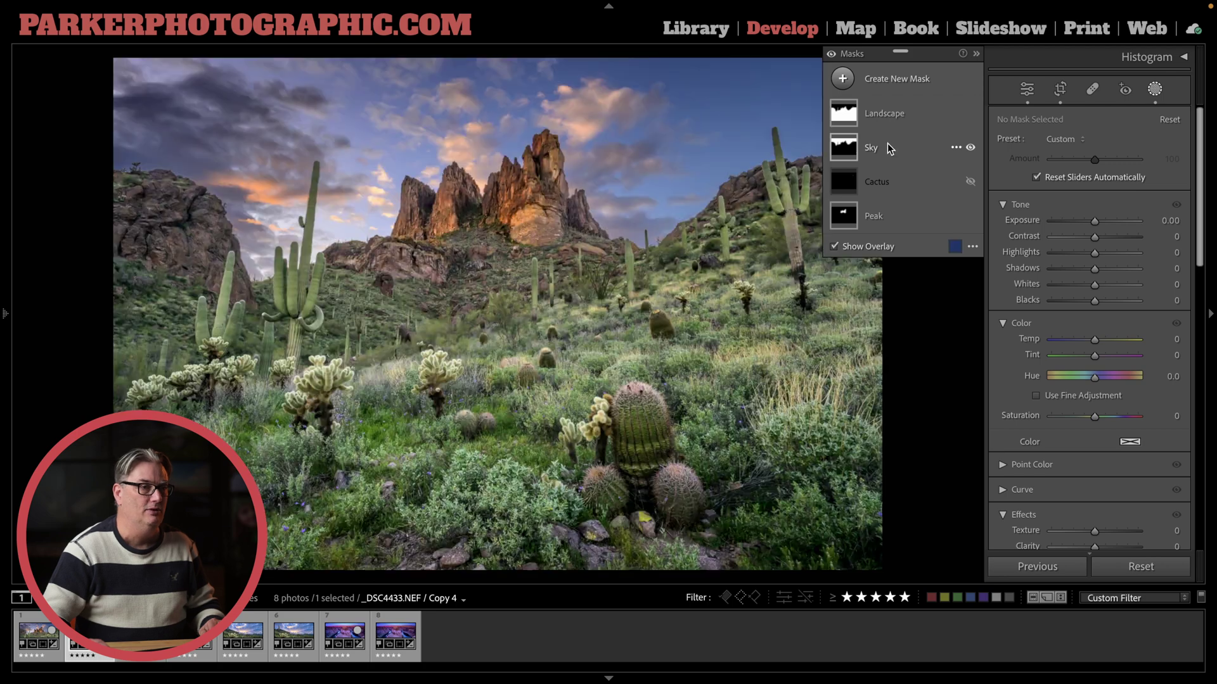
click(853, 152)
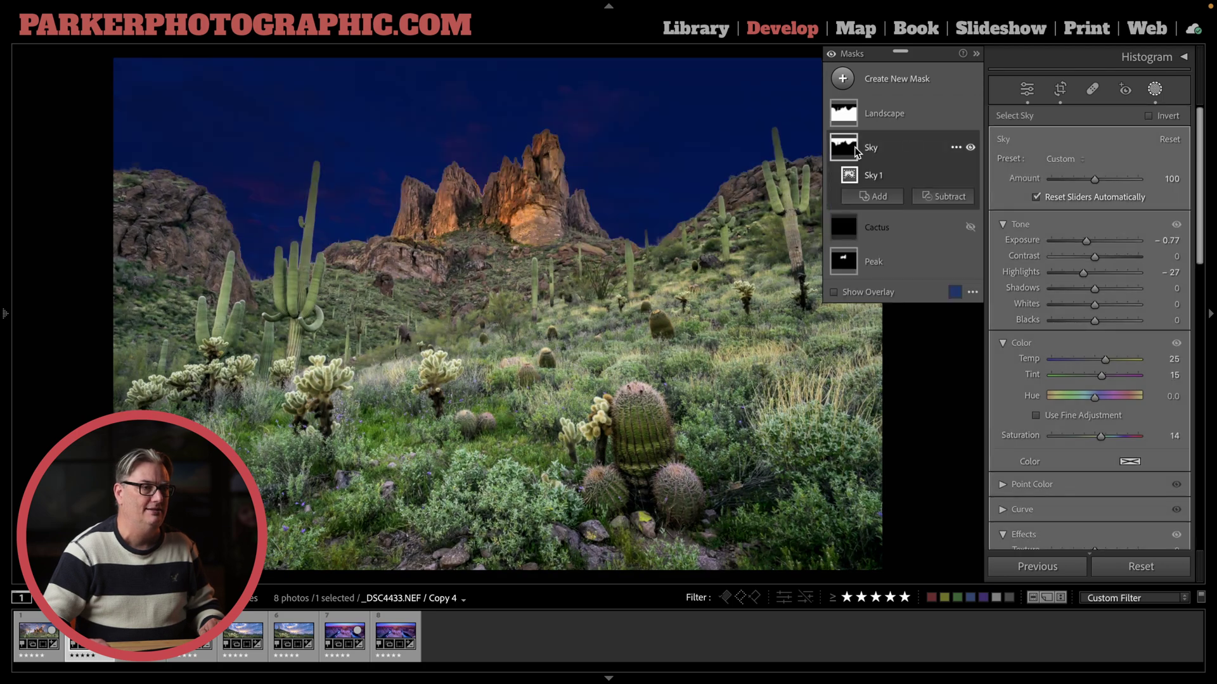
mouse_move(847, 115)
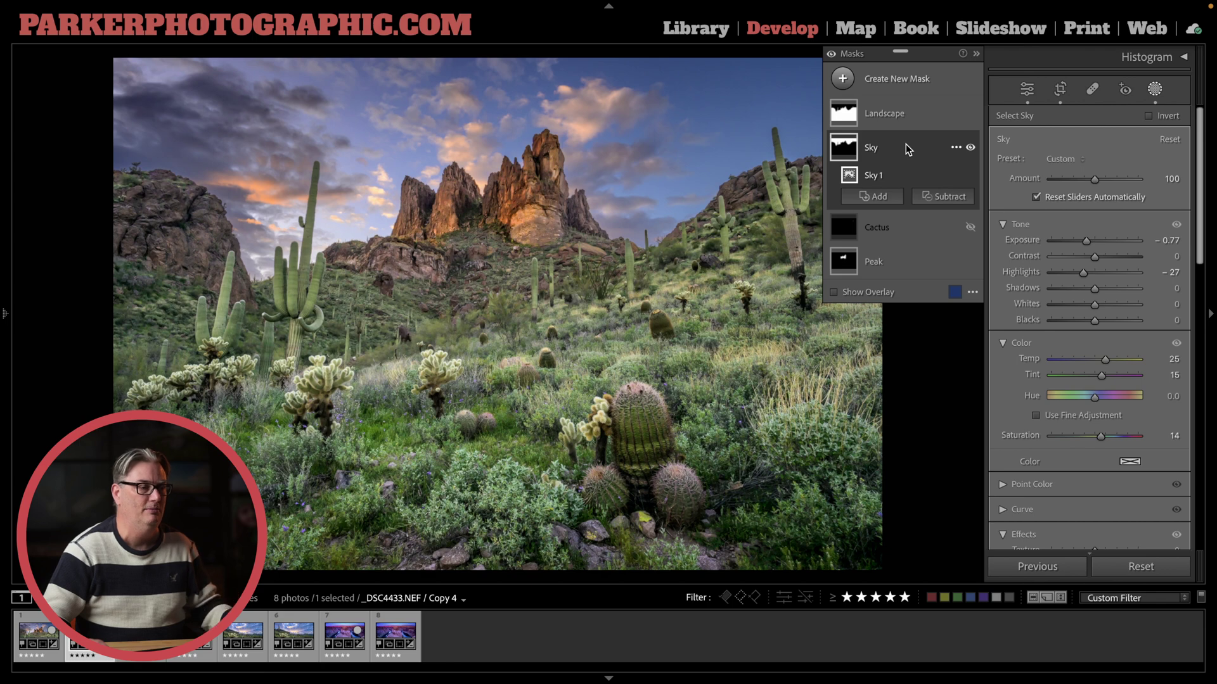
key(z)
drag(788, 304, 574, 335)
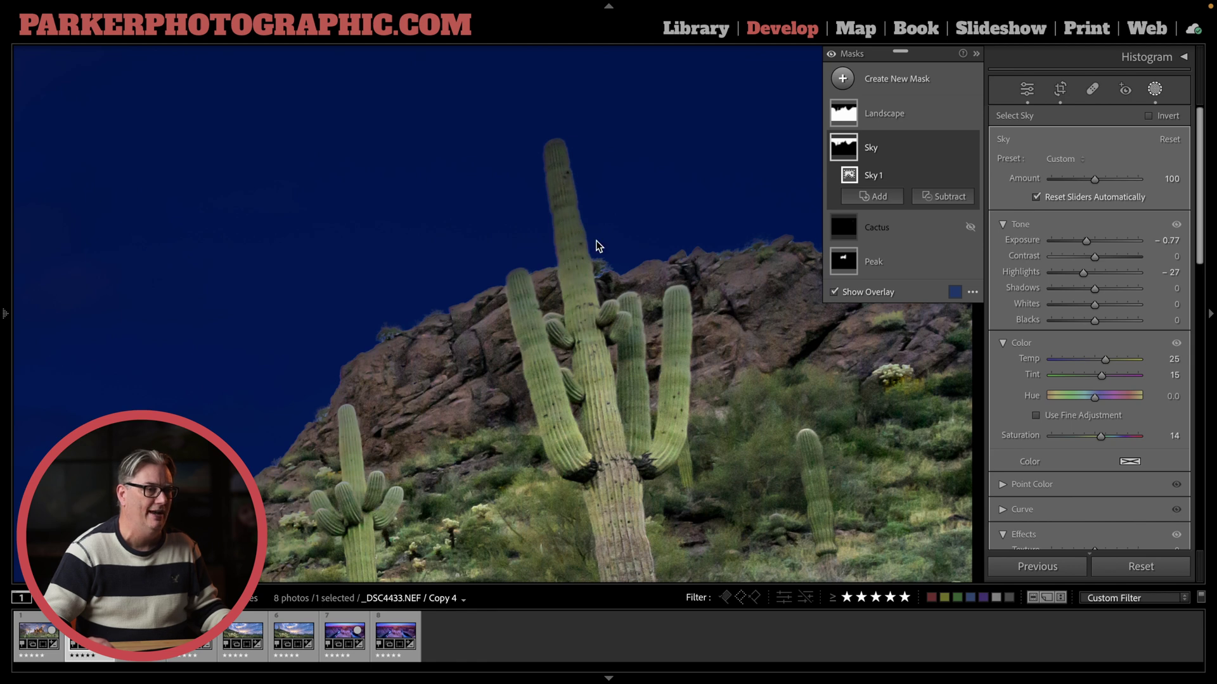
Hide the Sky overlay, toggle the Cactus mask's effect off and on, then show the overlay again
click(845, 290)
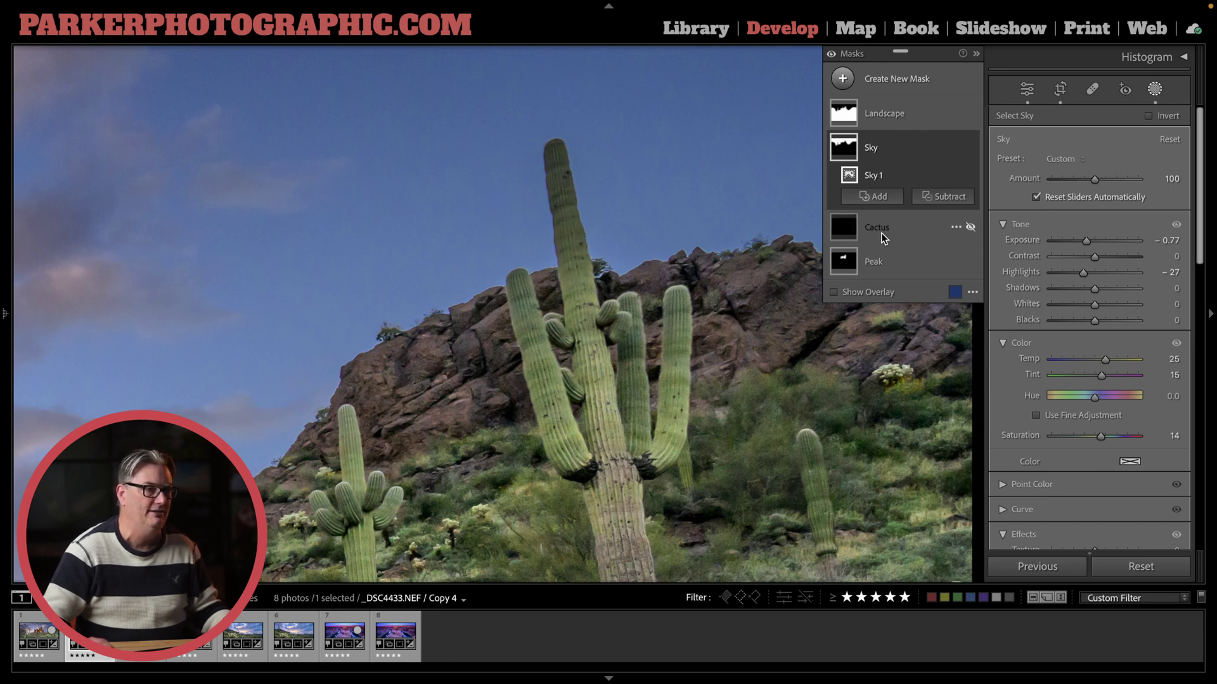
click(969, 228)
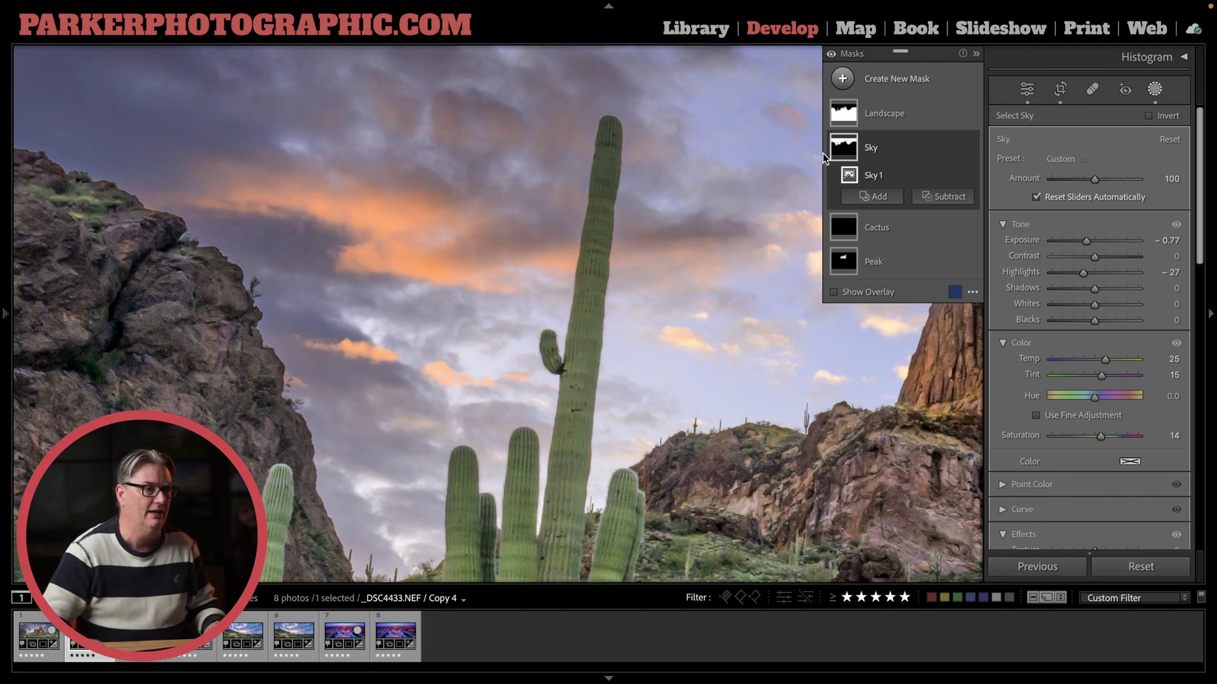
click(853, 293)
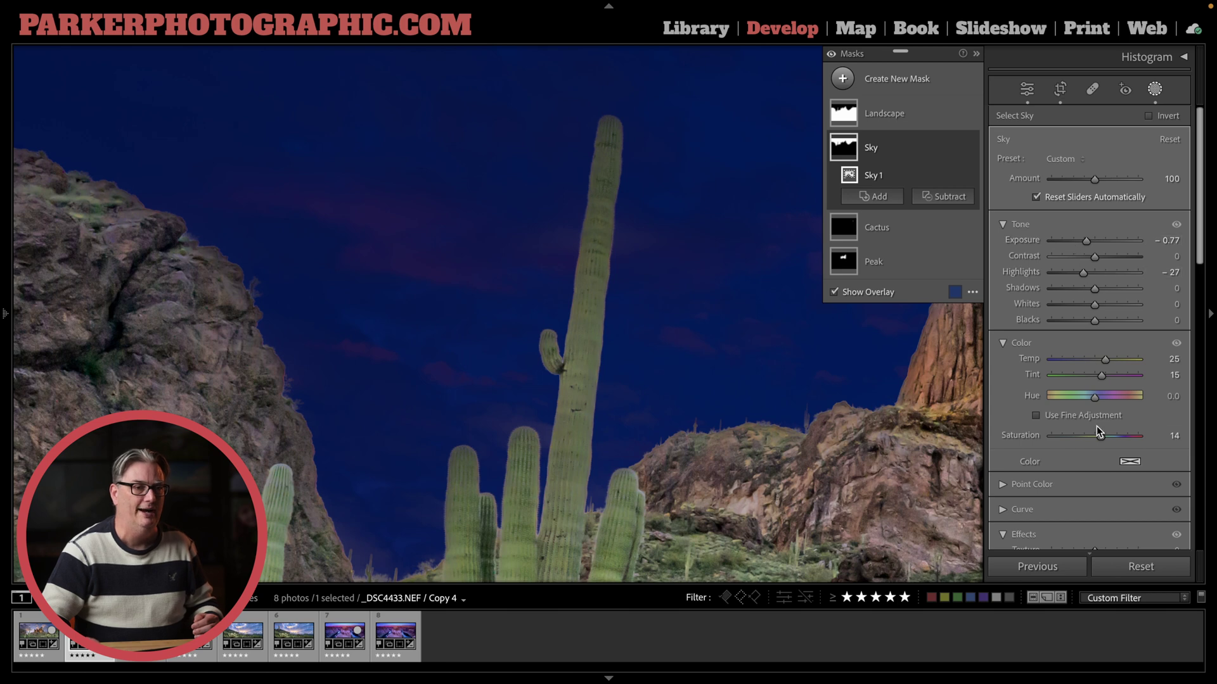
scroll(1097, 426, down, 3)
scroll(1075, 436, down, 2)
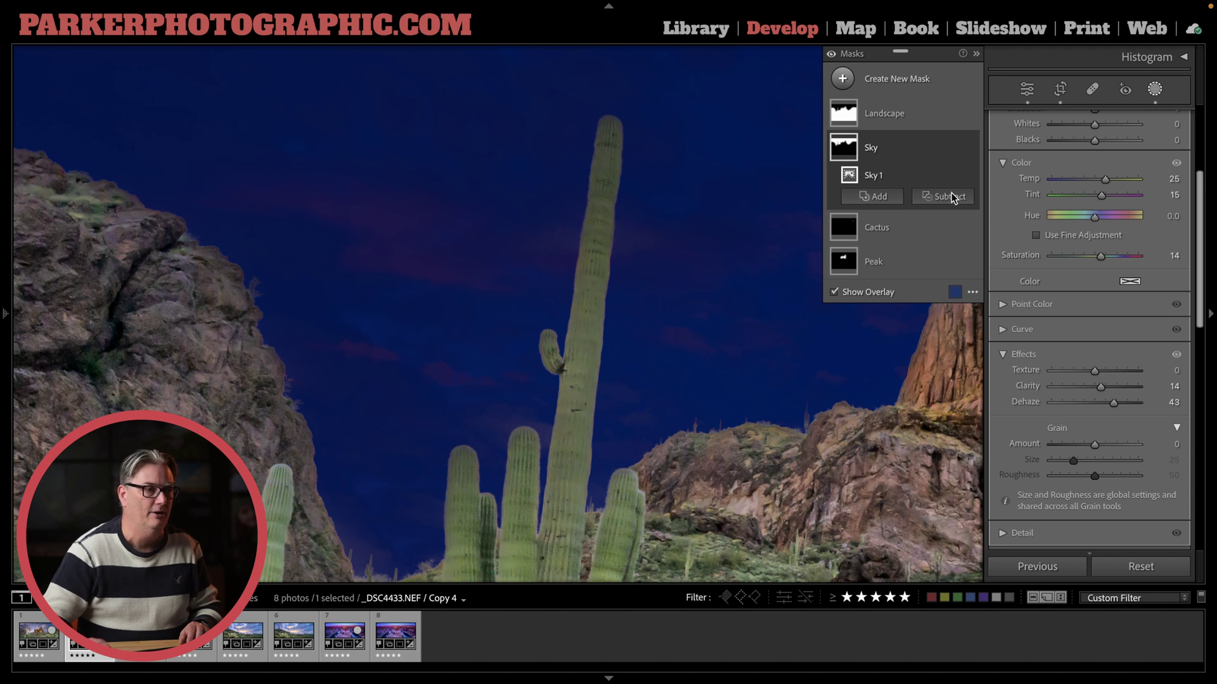
click(850, 292)
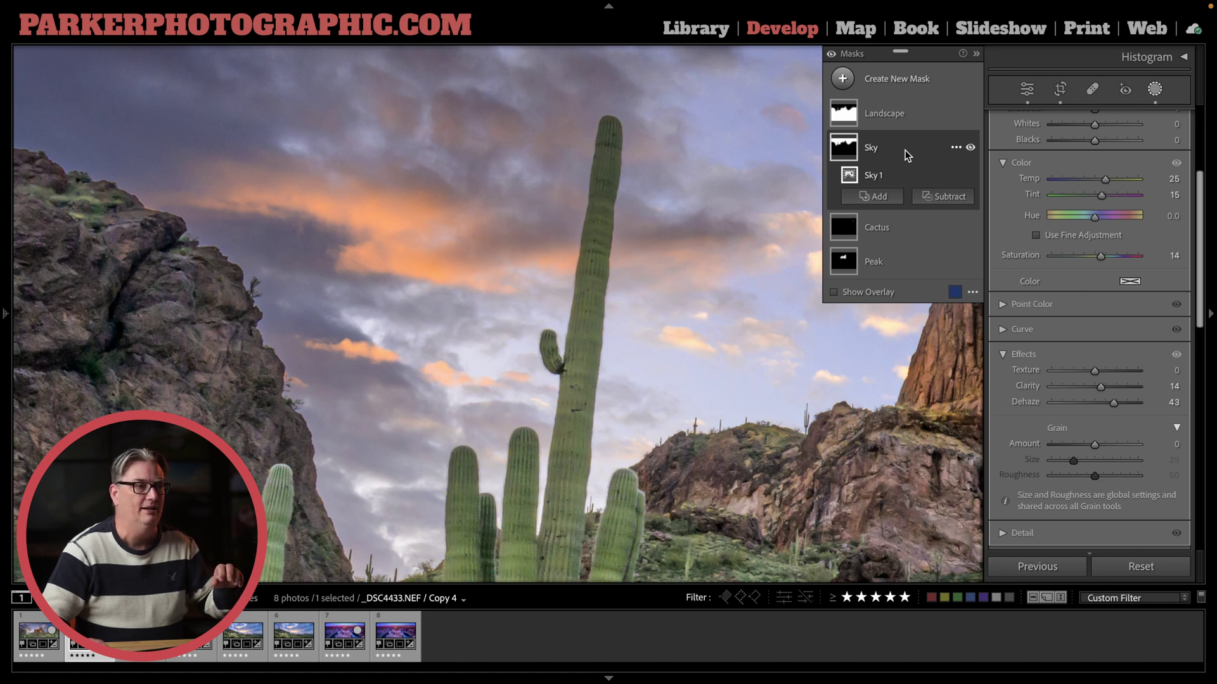
click(970, 148)
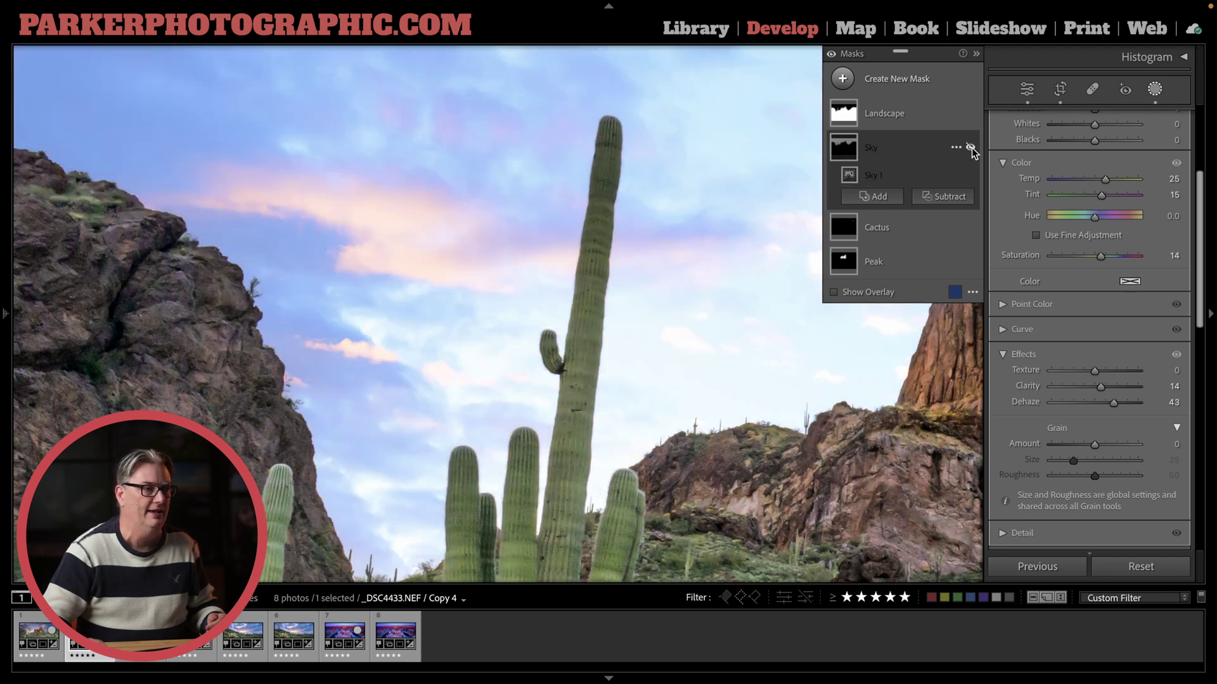
click(970, 149)
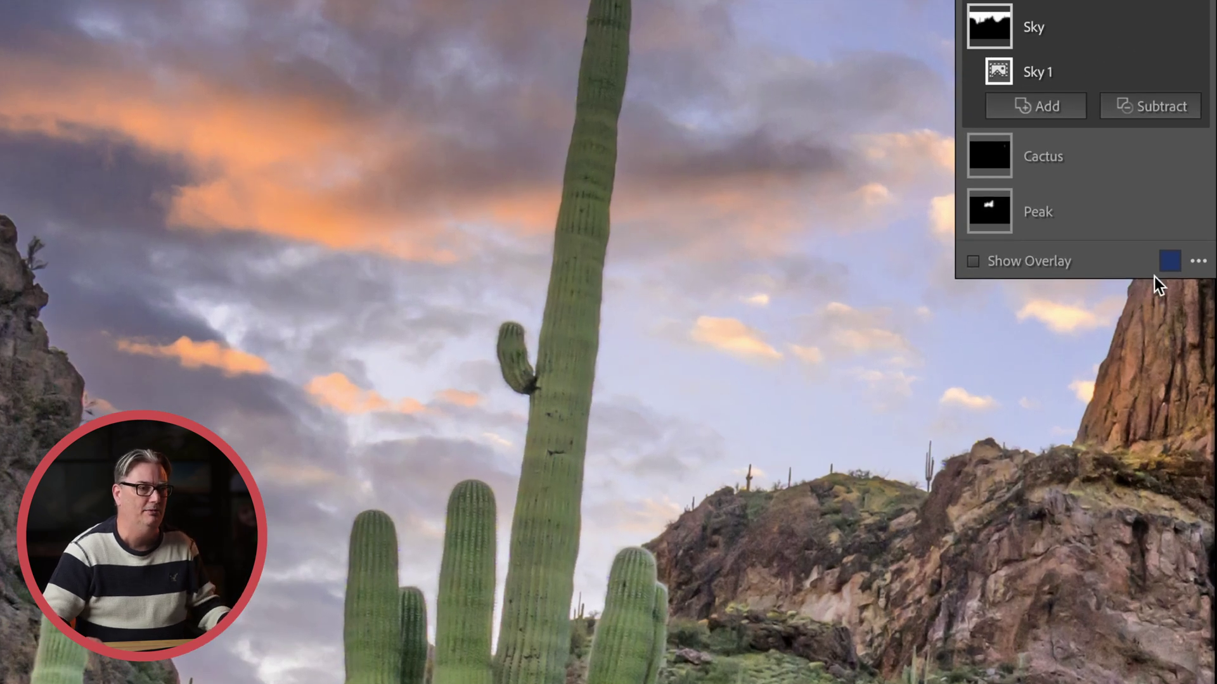
Turn the Sky overlay back on and raise its opacity to nearly full, trying red-orange then blue
click(1057, 265)
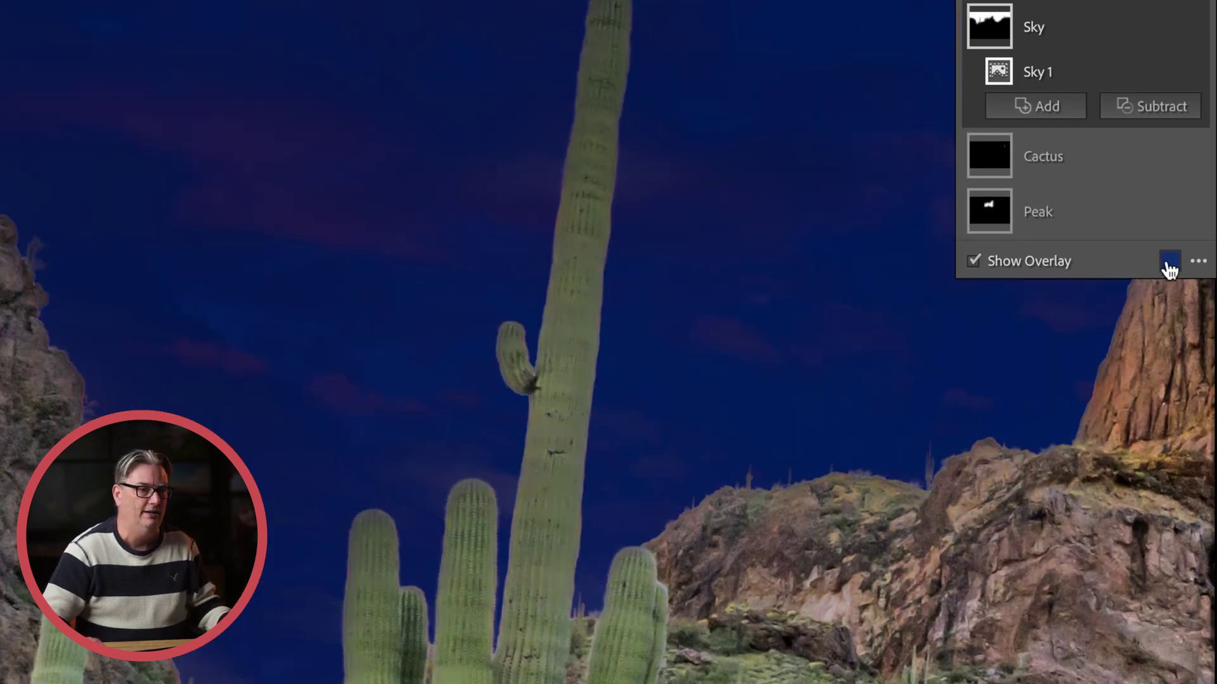
click(1169, 261)
click(402, 284)
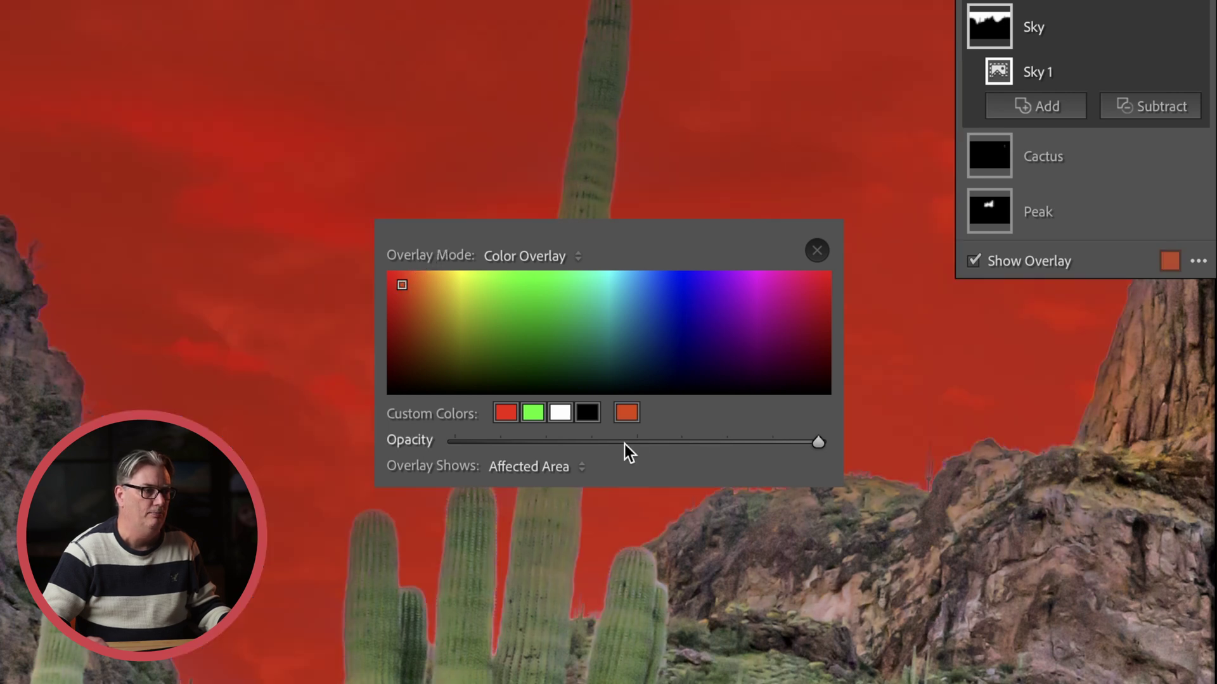
click(638, 443)
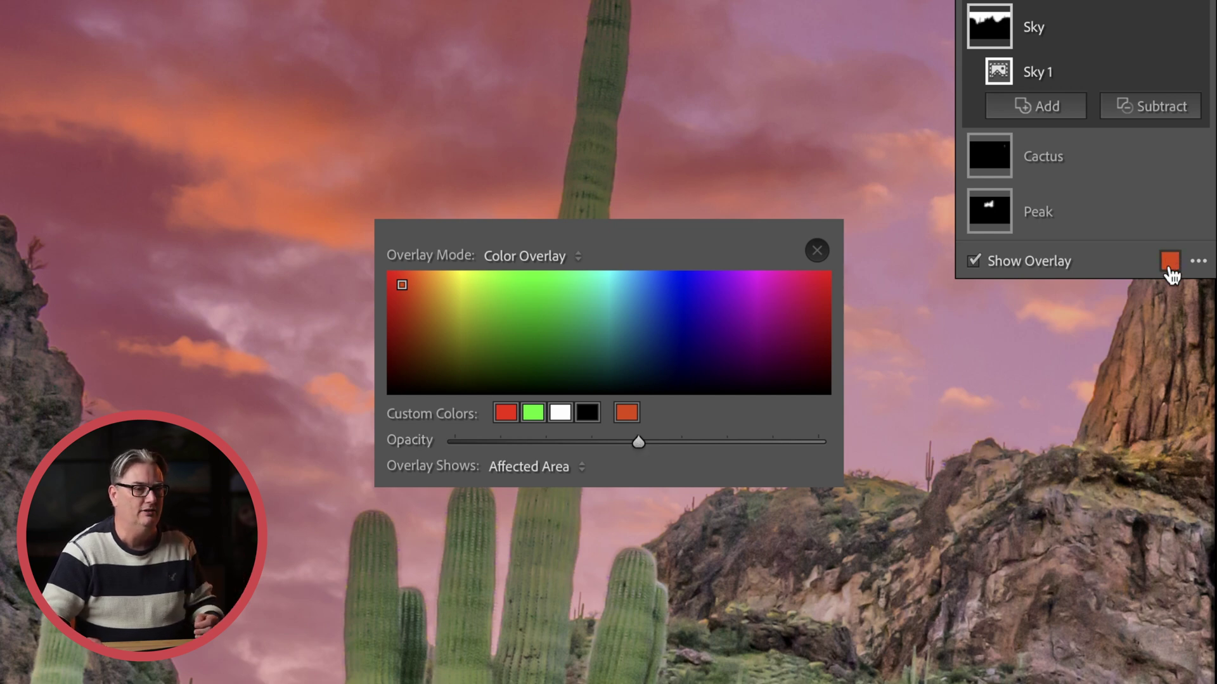
click(787, 443)
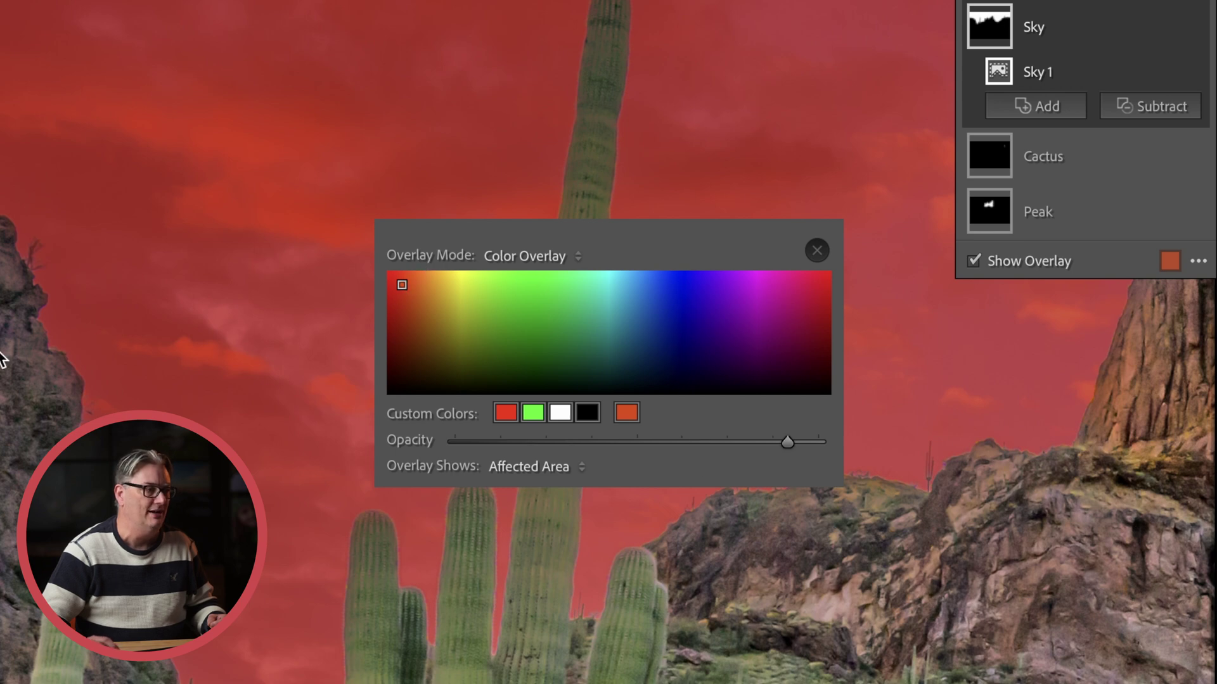
click(686, 323)
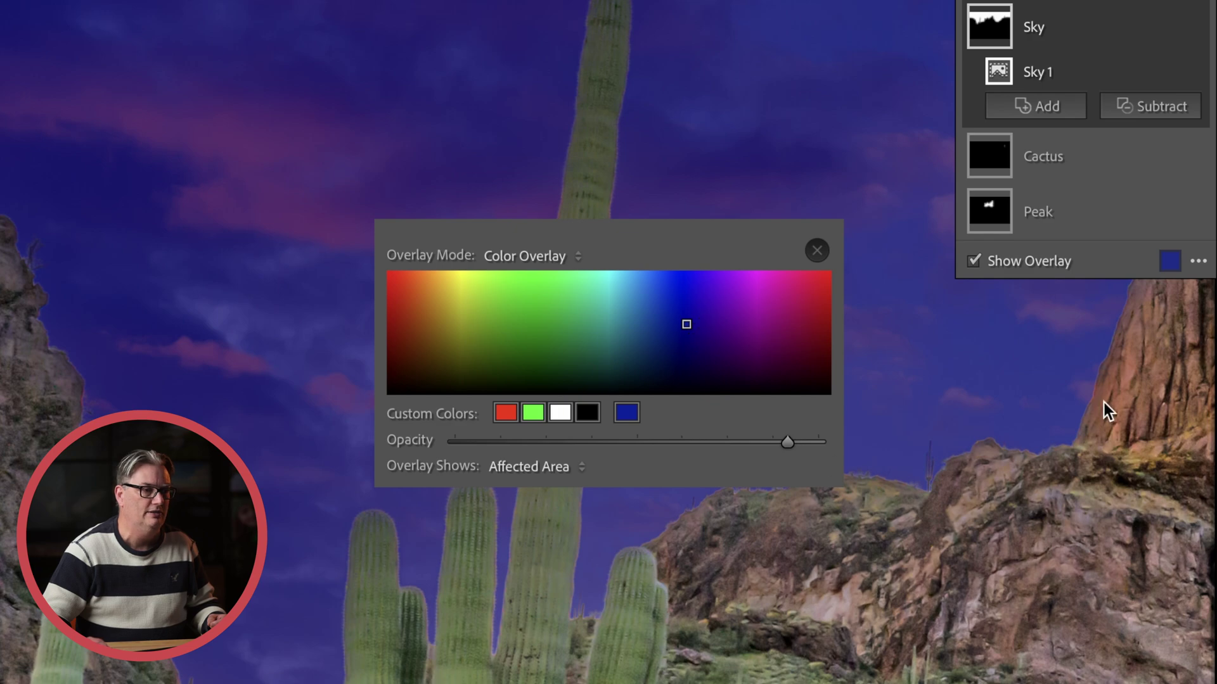
Zoom on the rock peaks and settle the overlay on blue-violet after trying several colours
click(907, 429)
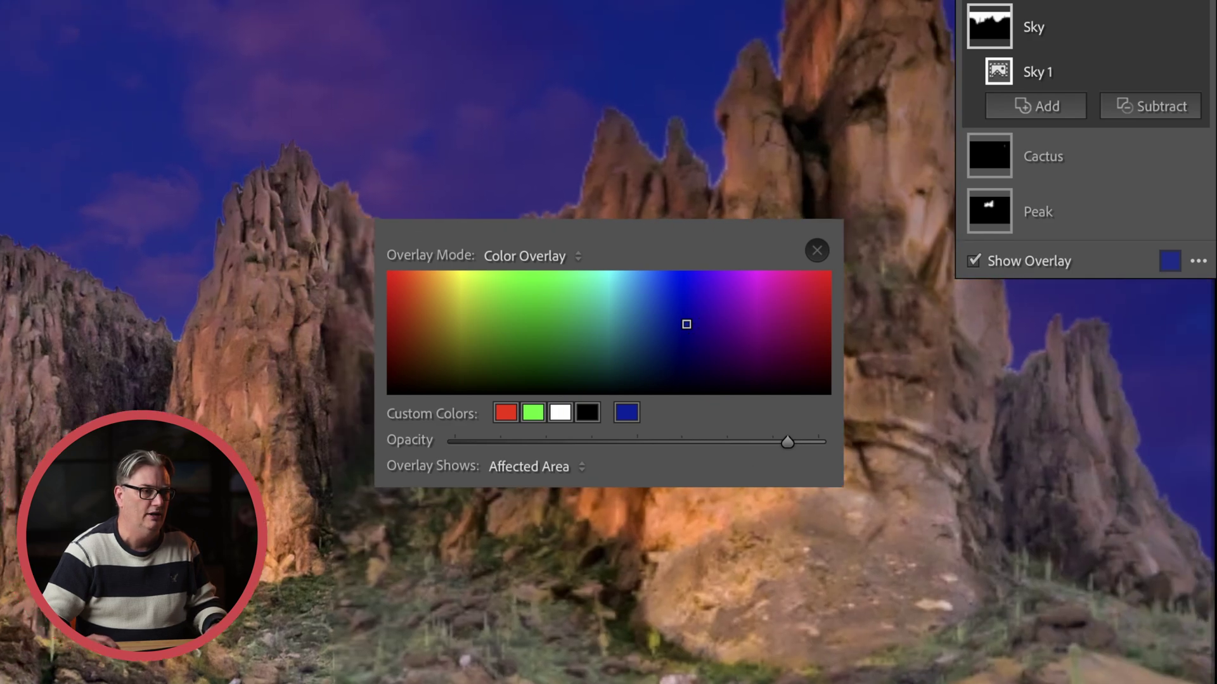
drag(578, 250, 259, 174)
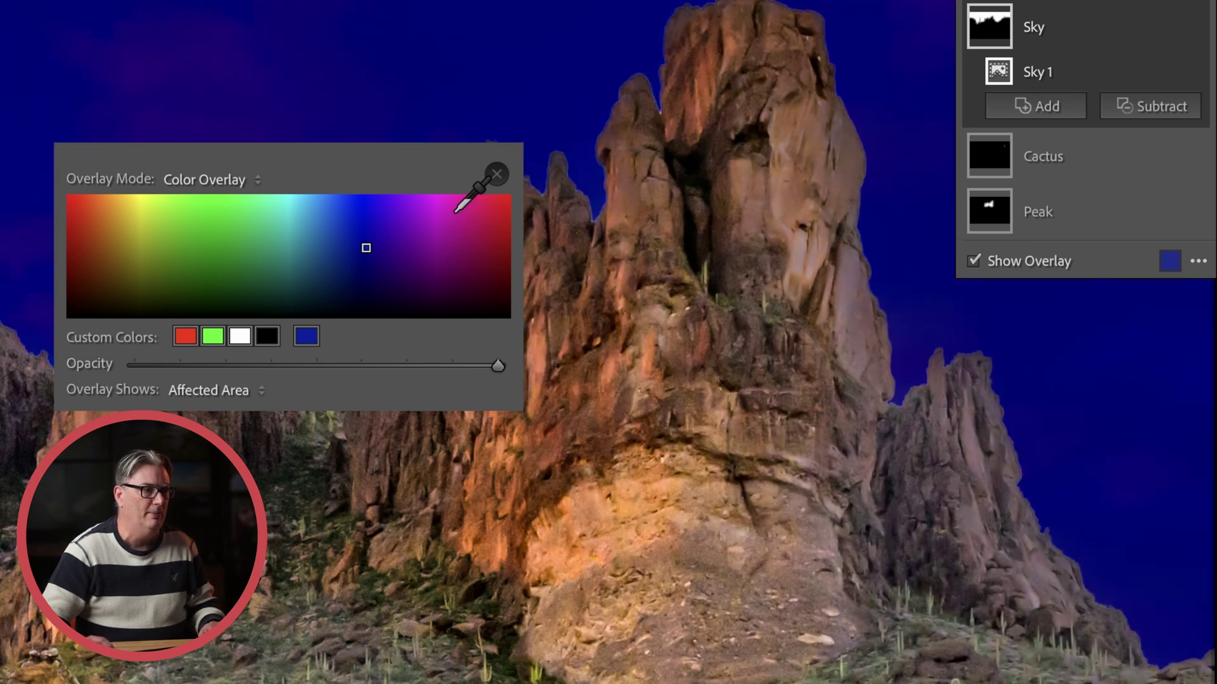
click(438, 230)
click(307, 216)
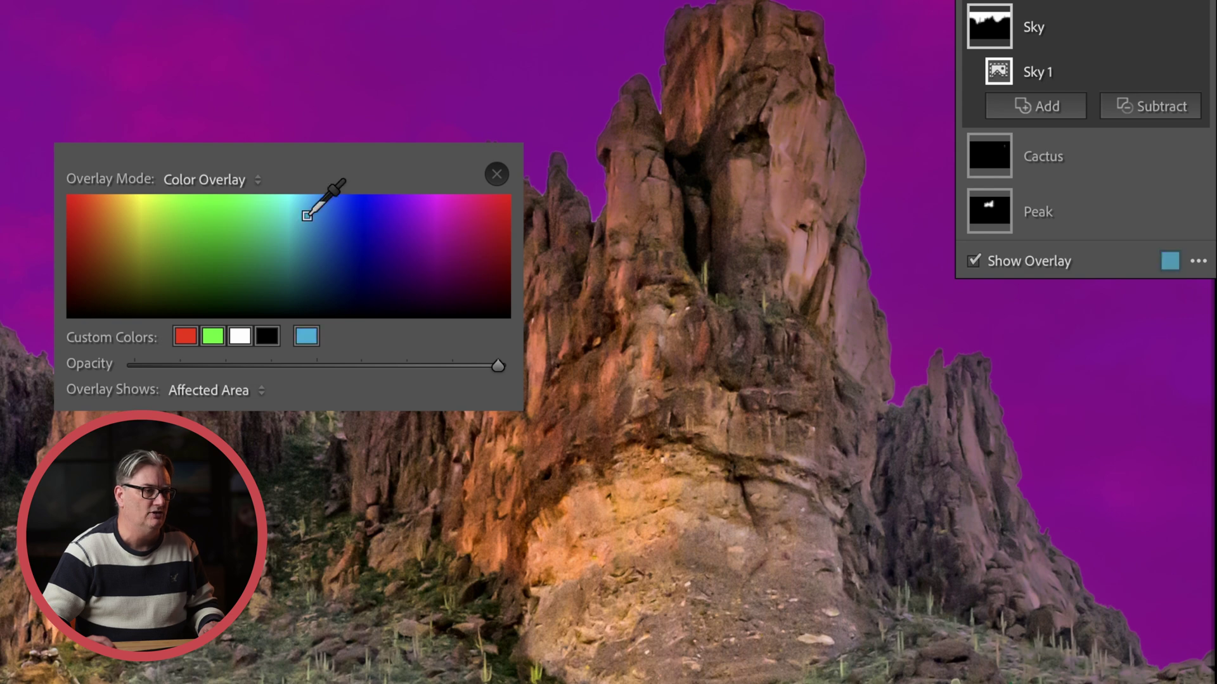
click(236, 253)
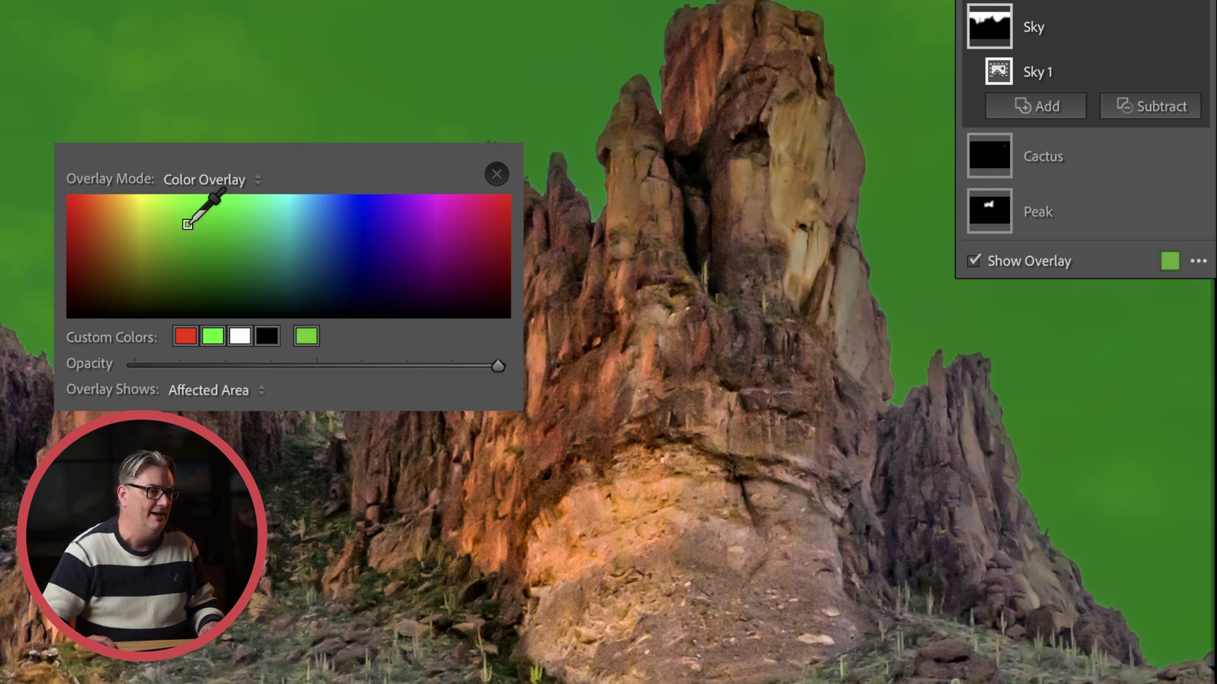
click(106, 226)
click(385, 225)
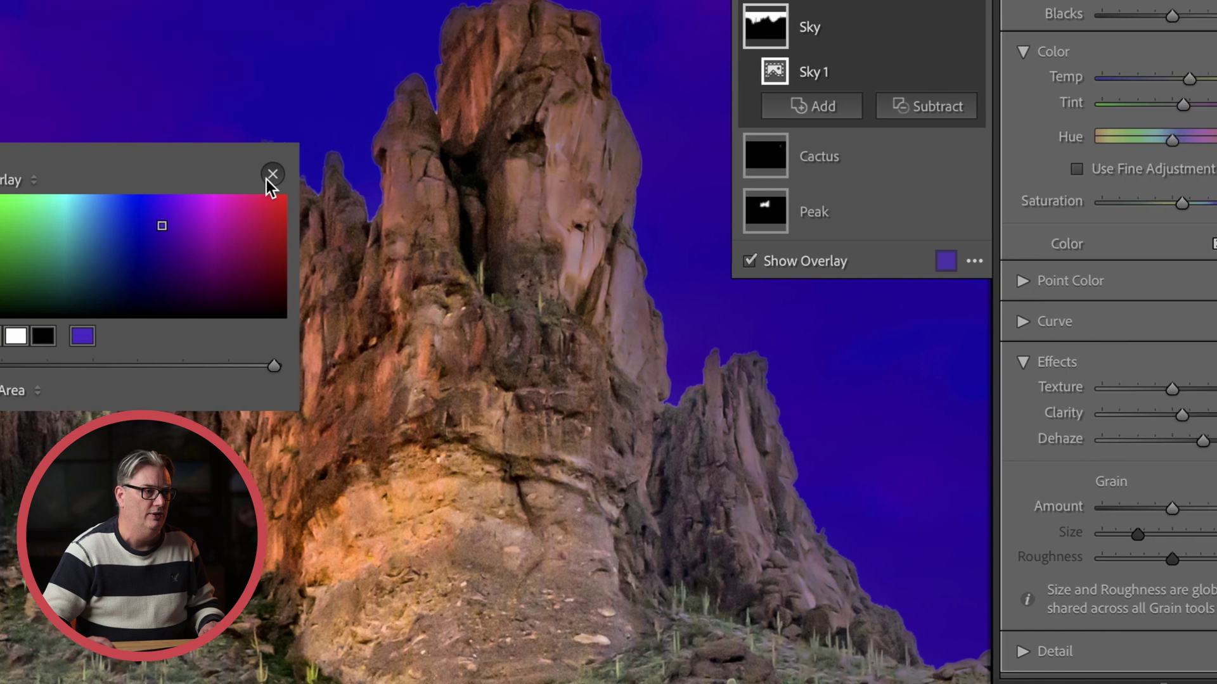
click(268, 178)
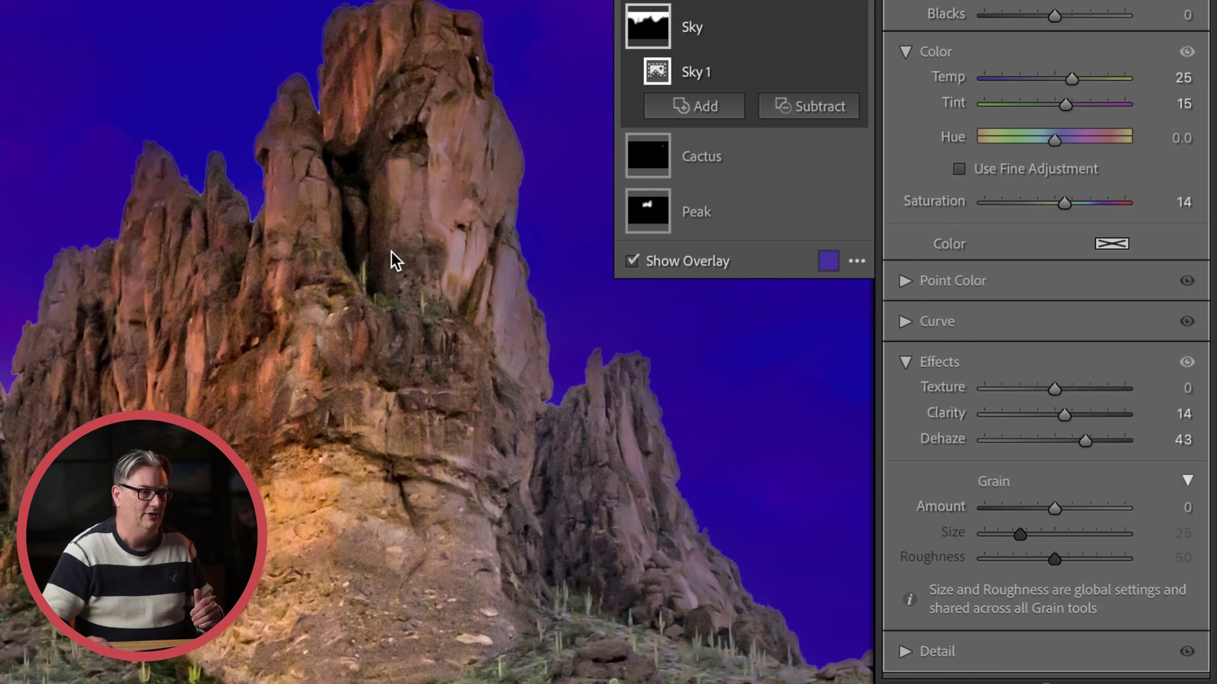
click(856, 263)
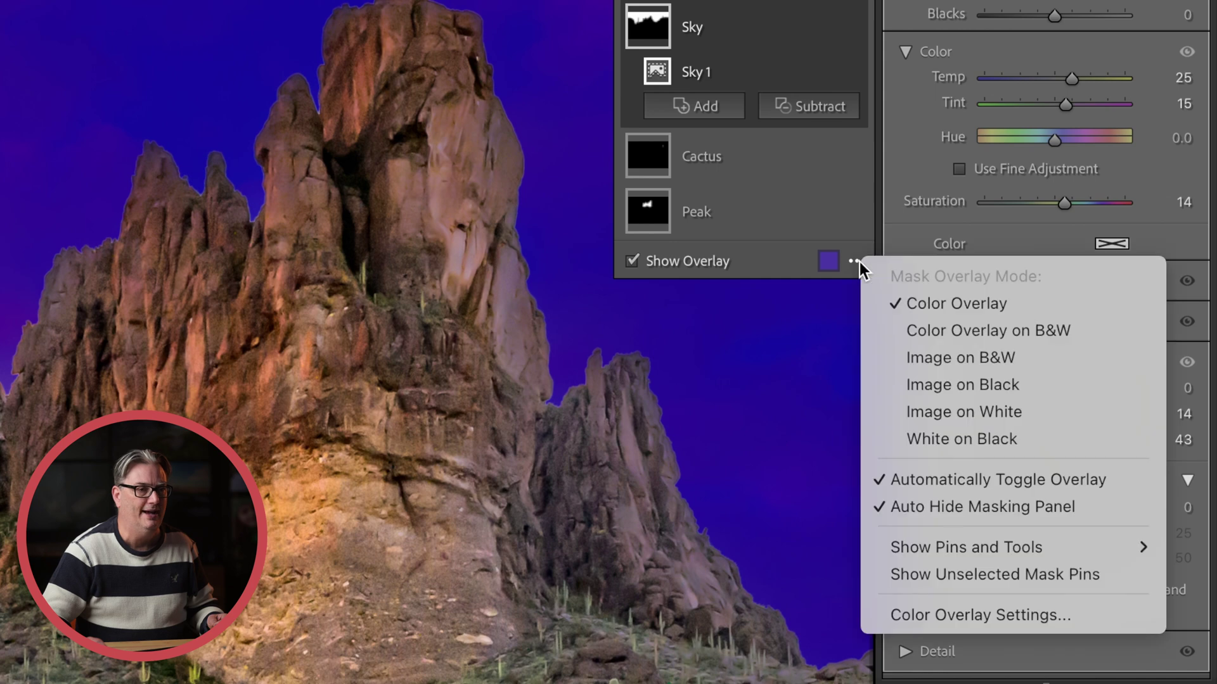
Display the Sky mask white on black and zoom in on the cactus ridges of the right hillside
click(964, 436)
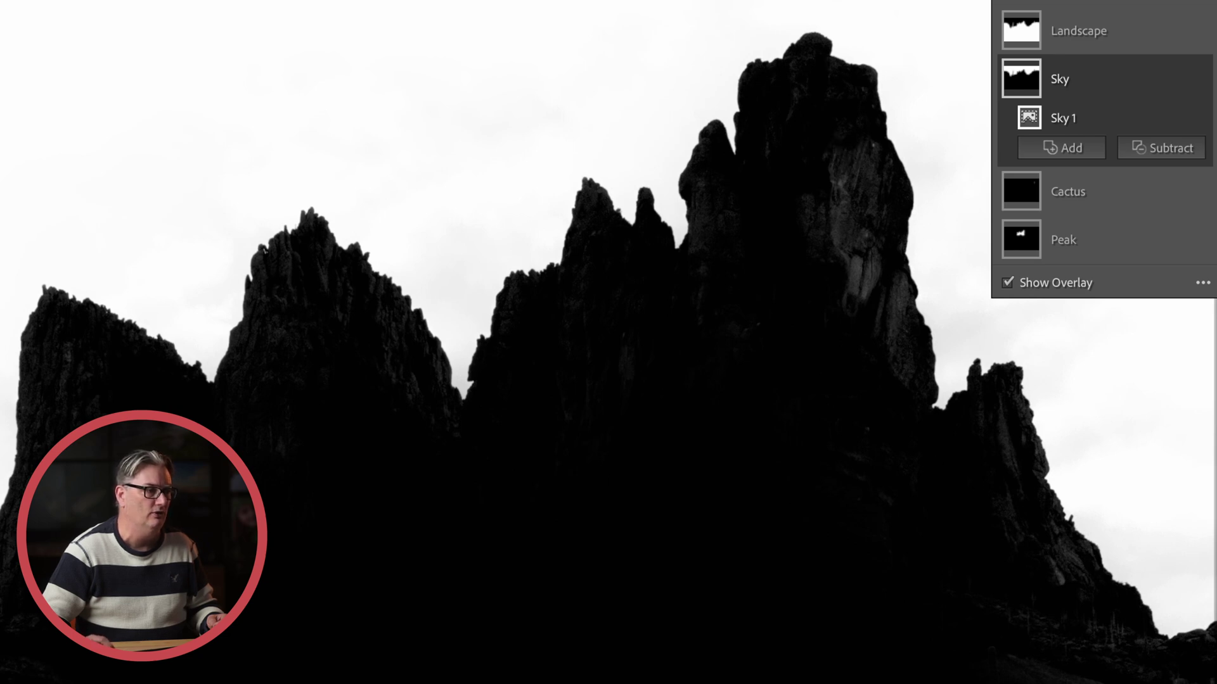
drag(1029, 549, 220, 393)
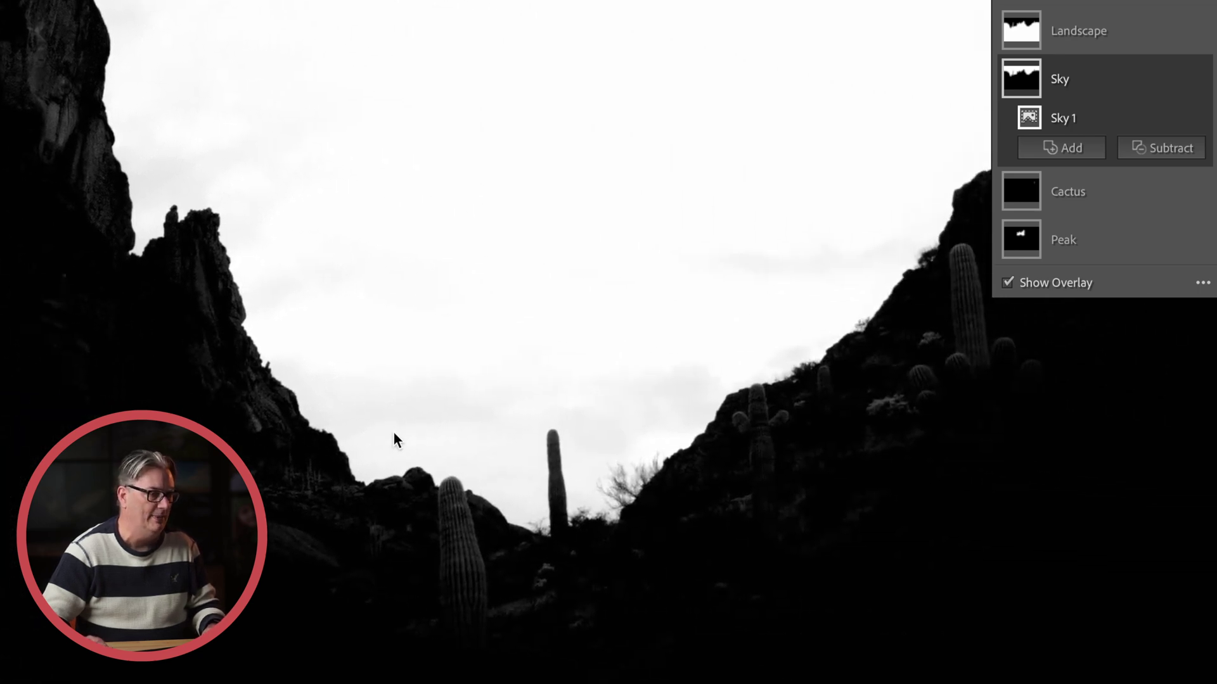
drag(579, 318, 267, 274)
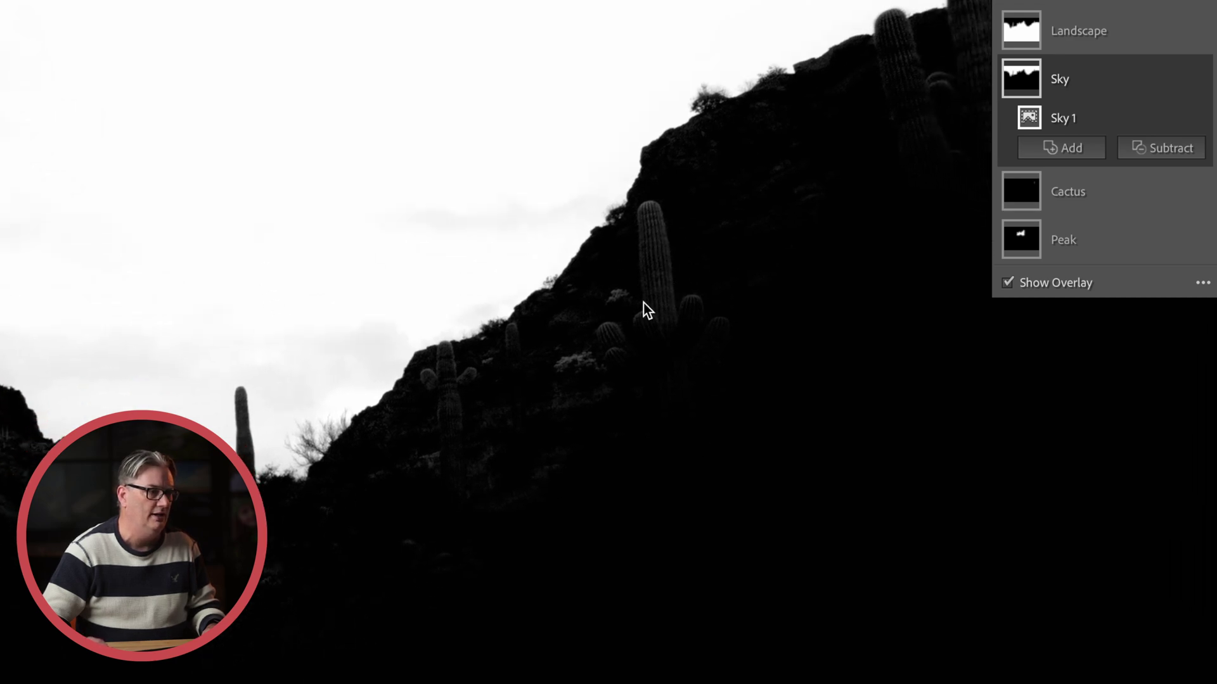
click(755, 182)
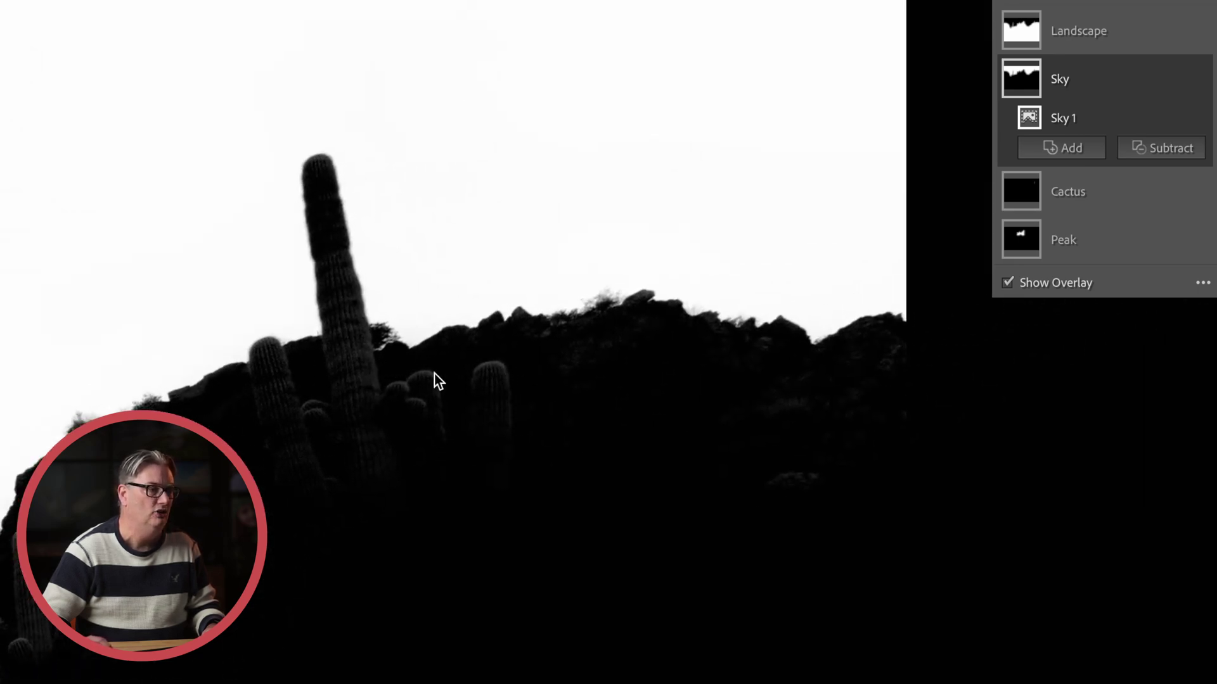
Zoom out to the whole photo, restore the panels, and open then dismiss the Sky mask's menu
click(355, 383)
key(F8)
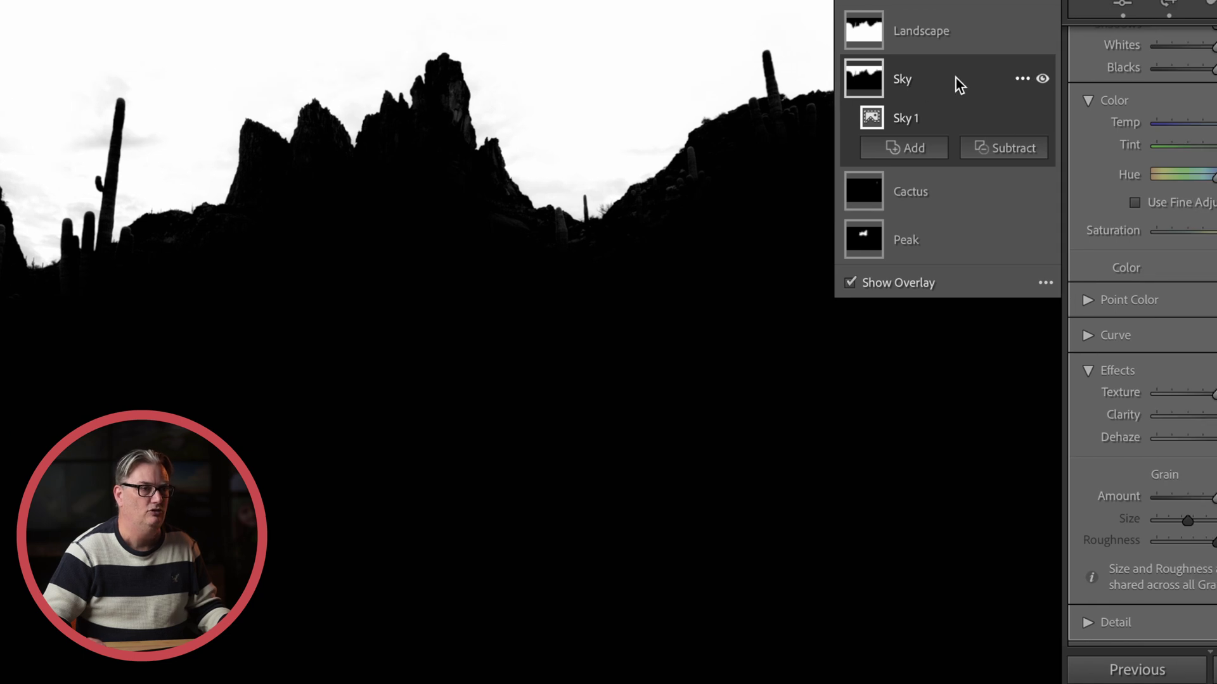
right_click(957, 80)
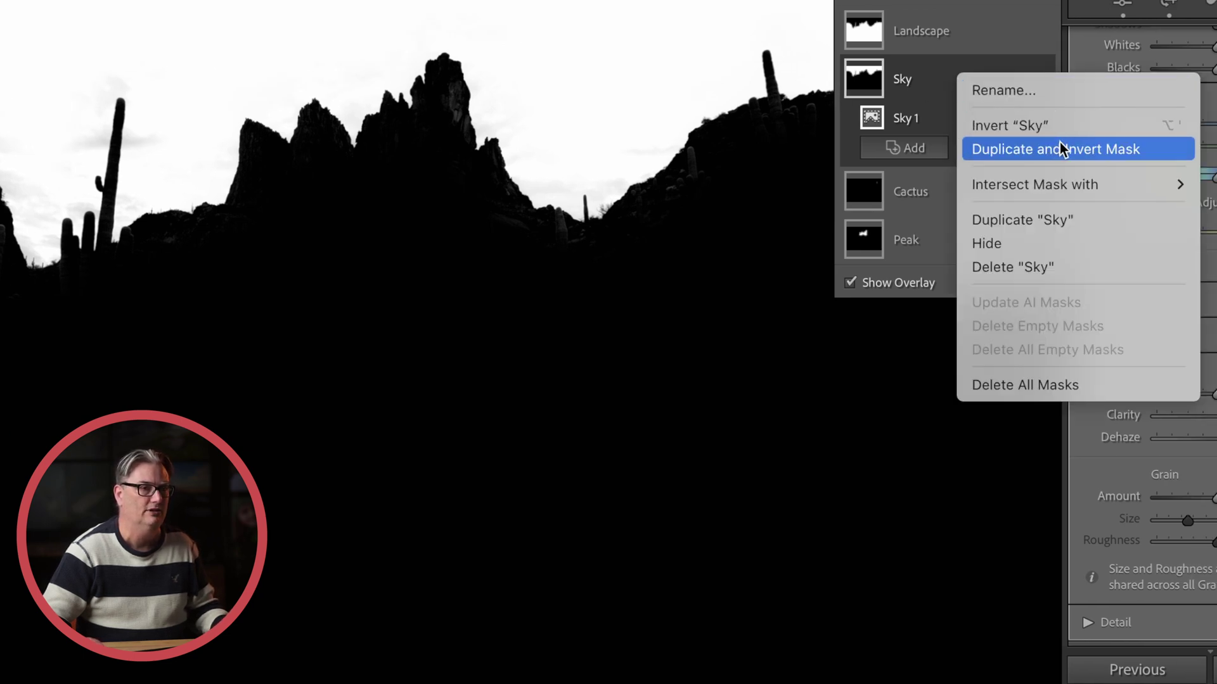
click(928, 85)
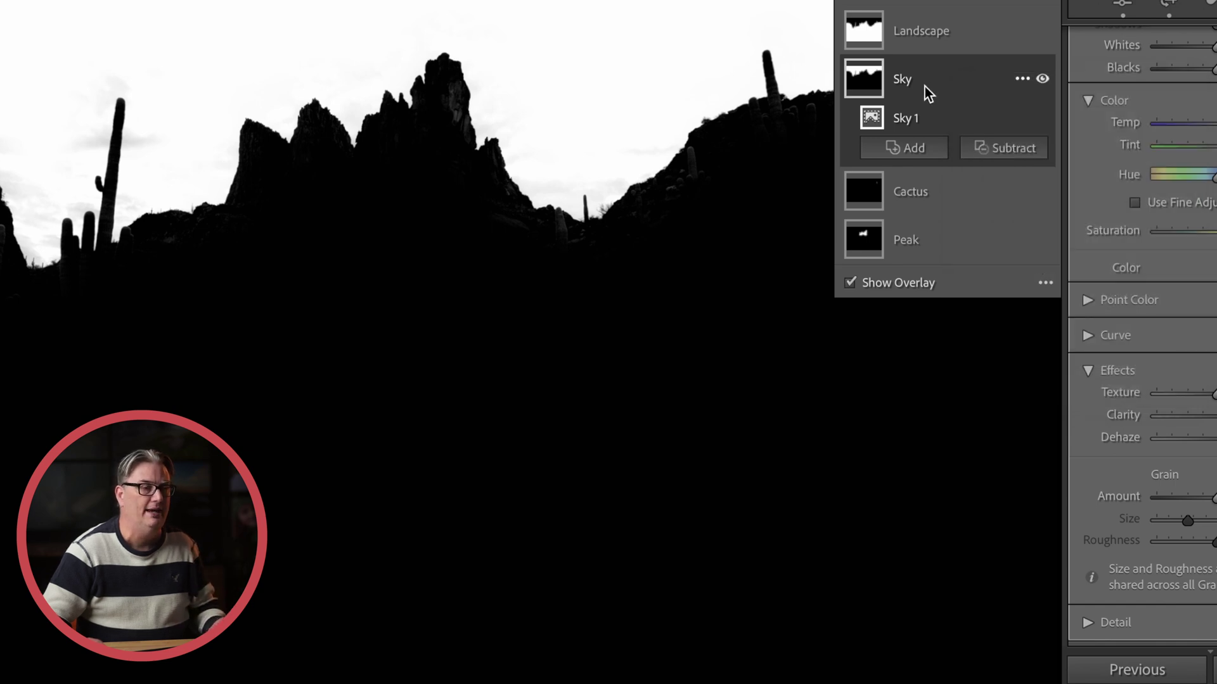
Select the Landscape mask and inspect its edge along the skyline cacti and hillside, zoomed in
mouse_move(866, 28)
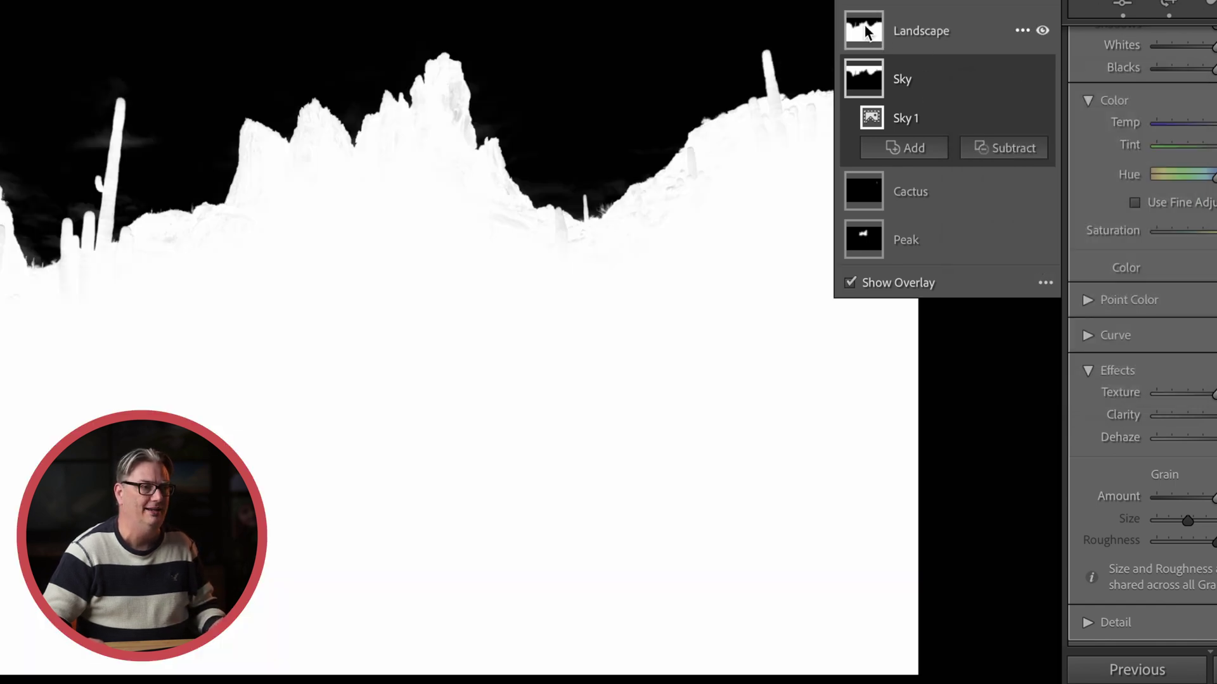
click(865, 31)
click(578, 136)
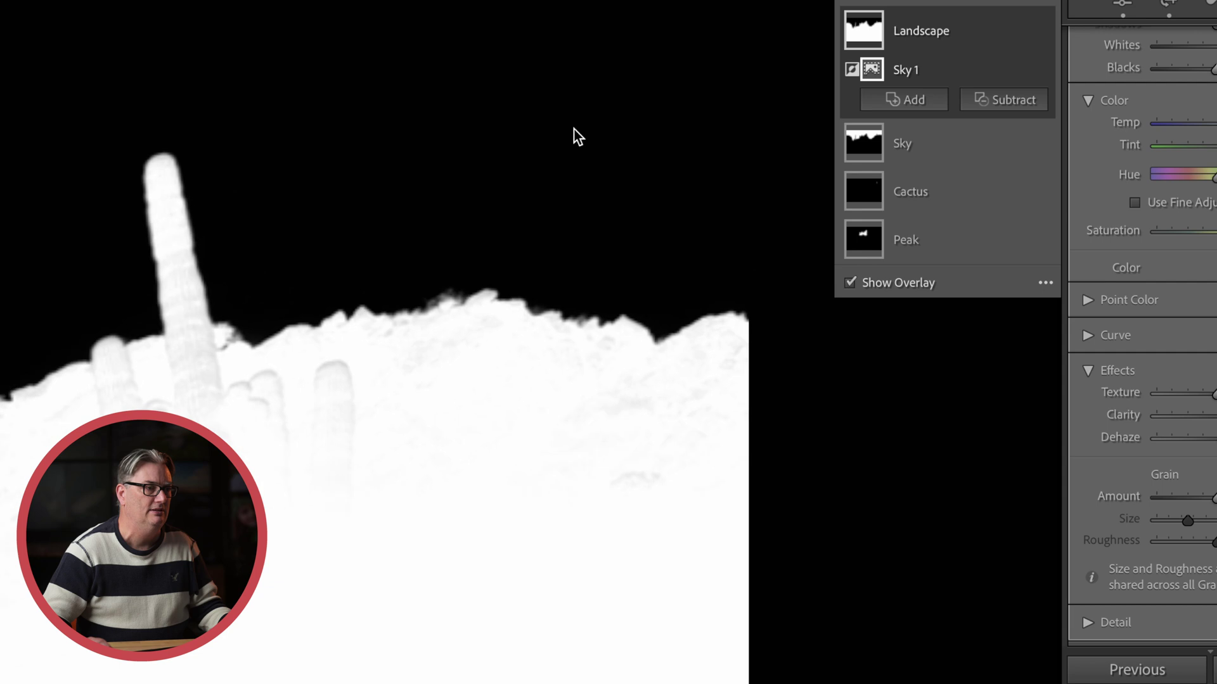
drag(329, 350, 606, 180)
mouse_move(858, 38)
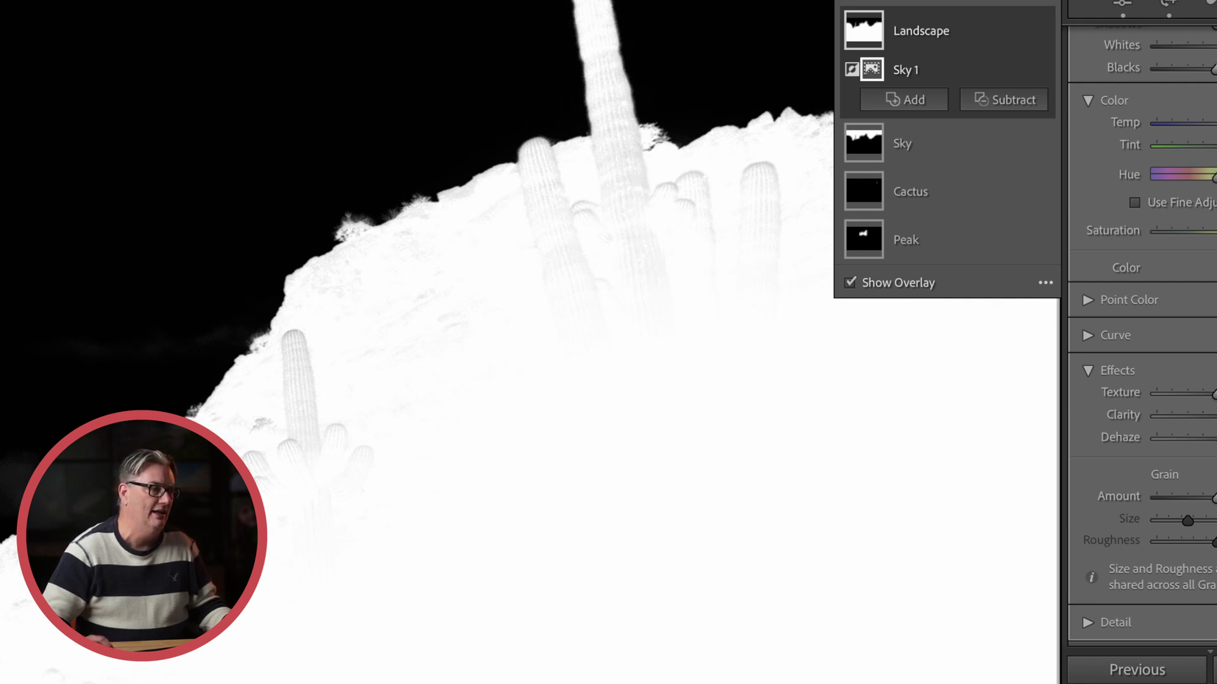
drag(412, 215, 414, 344)
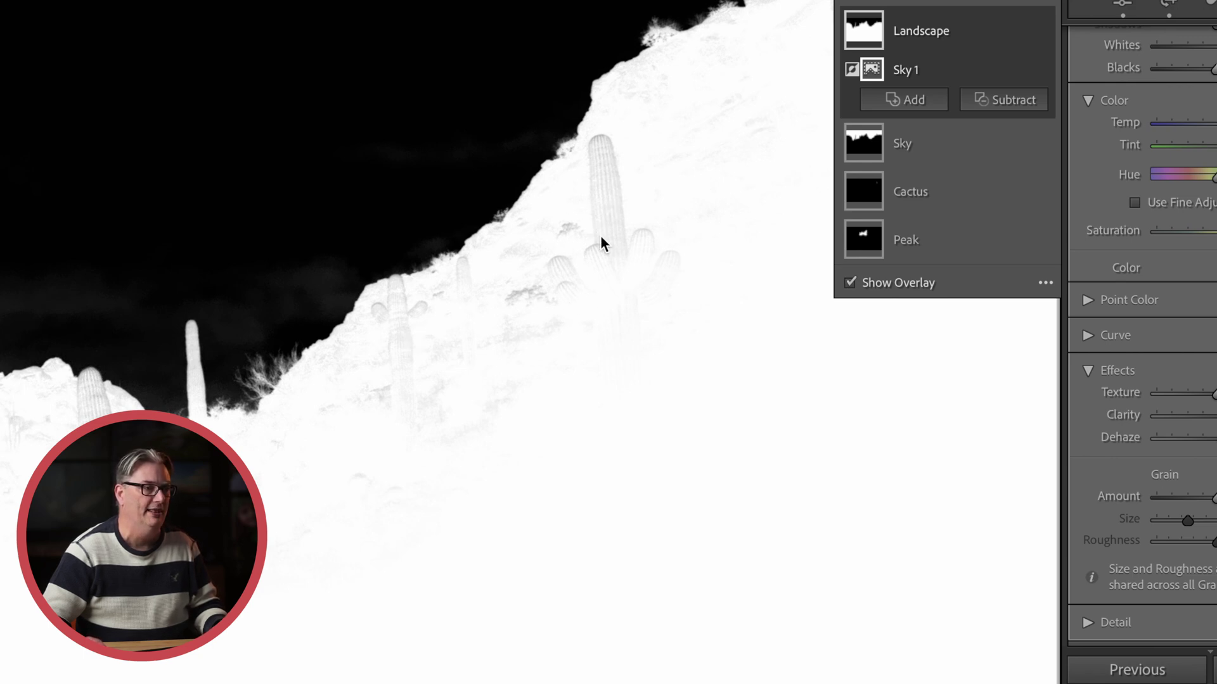
Reselect the Sky mask, zoom out to the full mountain skyline, and exit masking
click(883, 127)
click(935, 79)
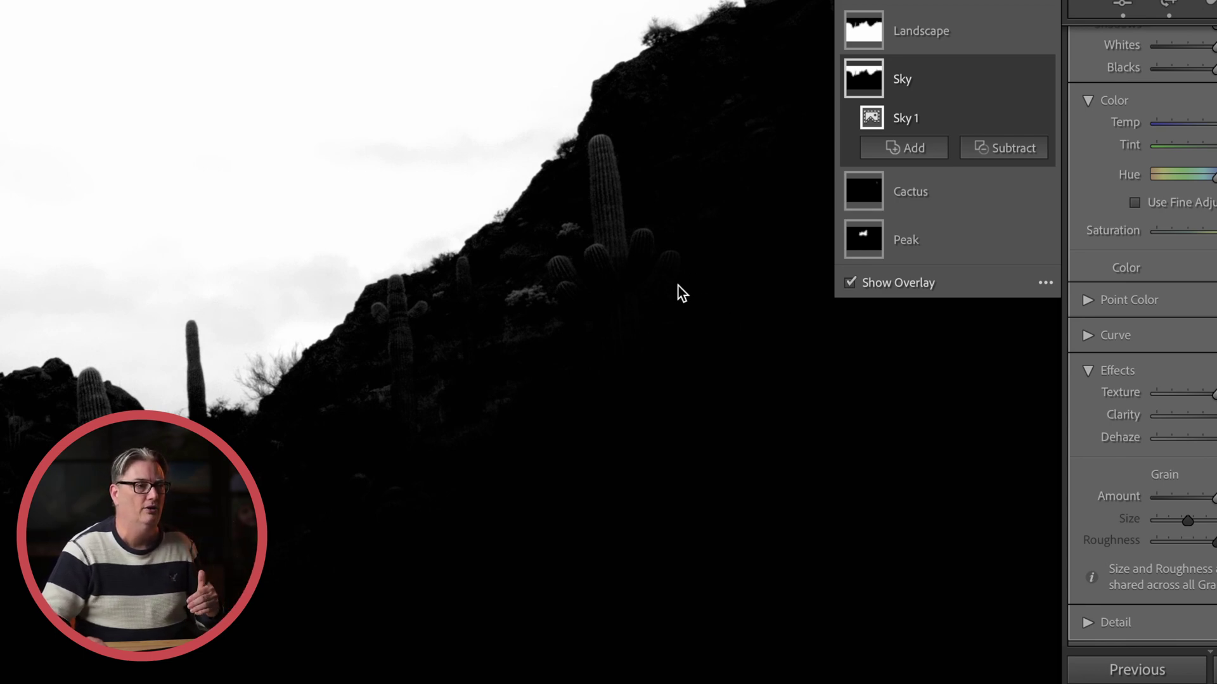
key(z)
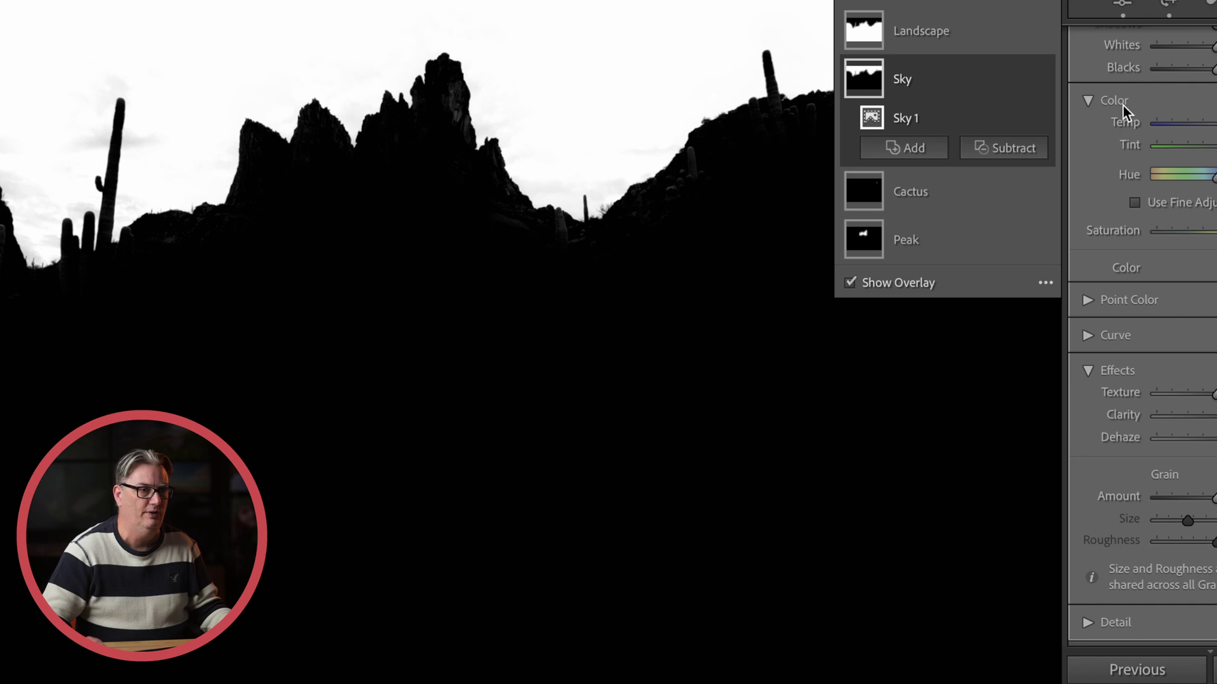
key(shift+w)
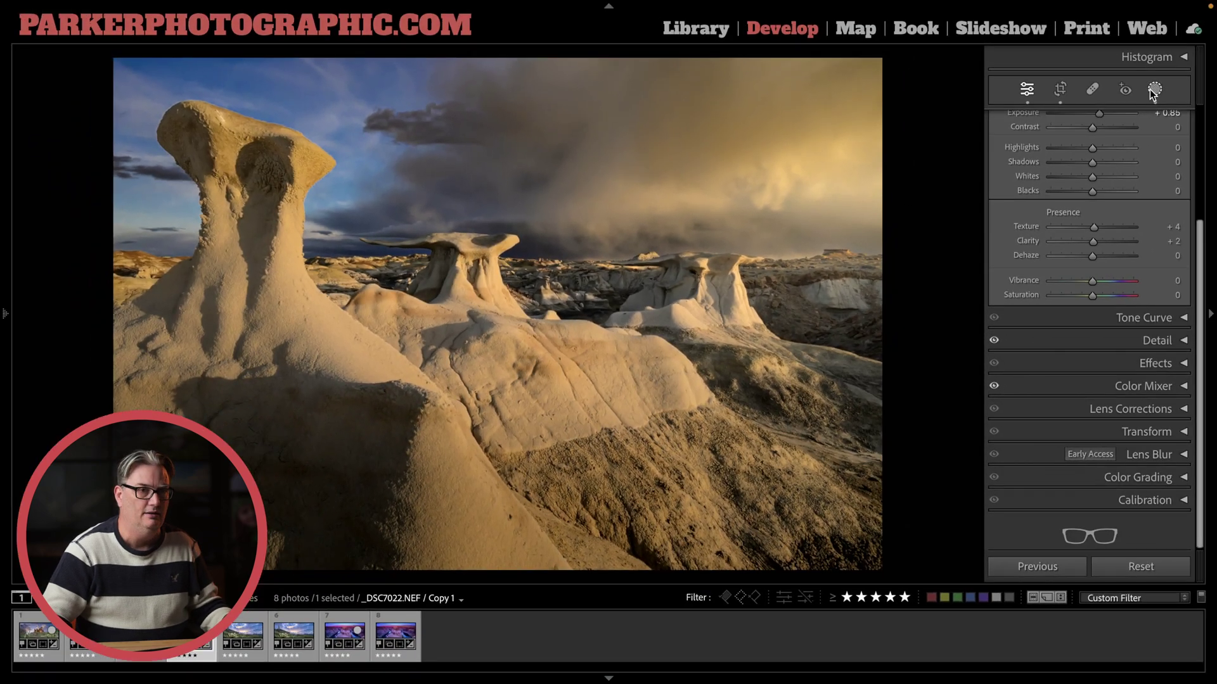
Select the badlands photo's Sky mask, zoom on the mushroom rock, and show it as a colour overlay
click(1153, 90)
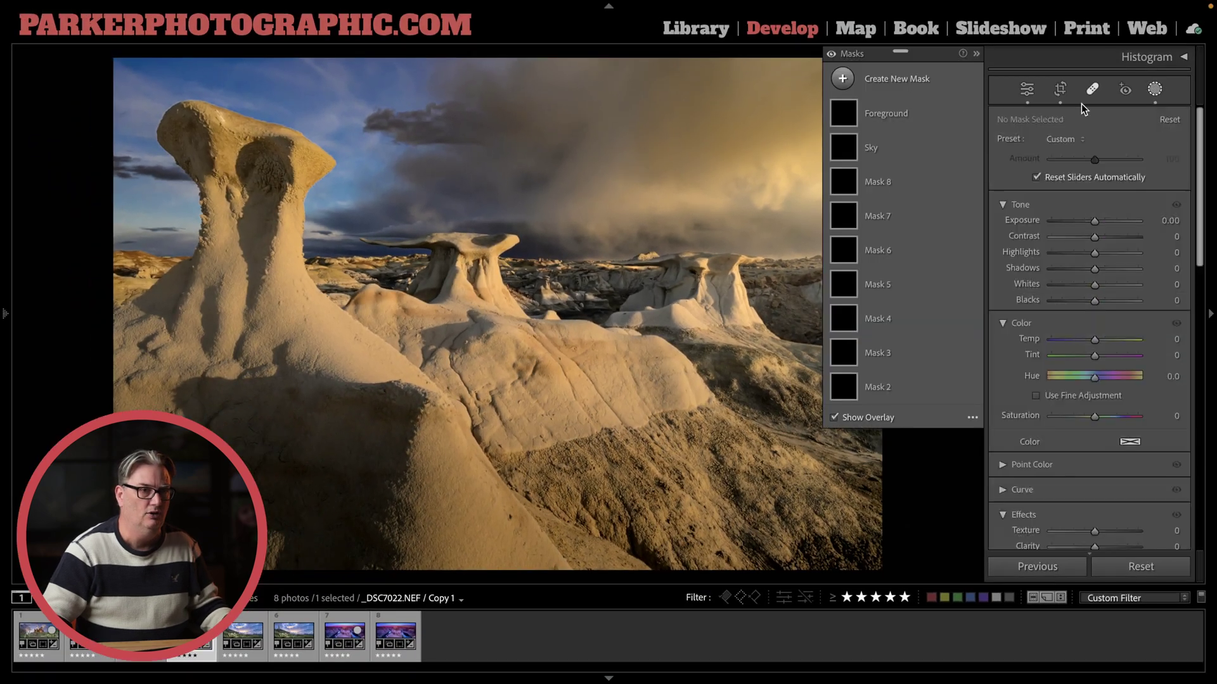
click(902, 141)
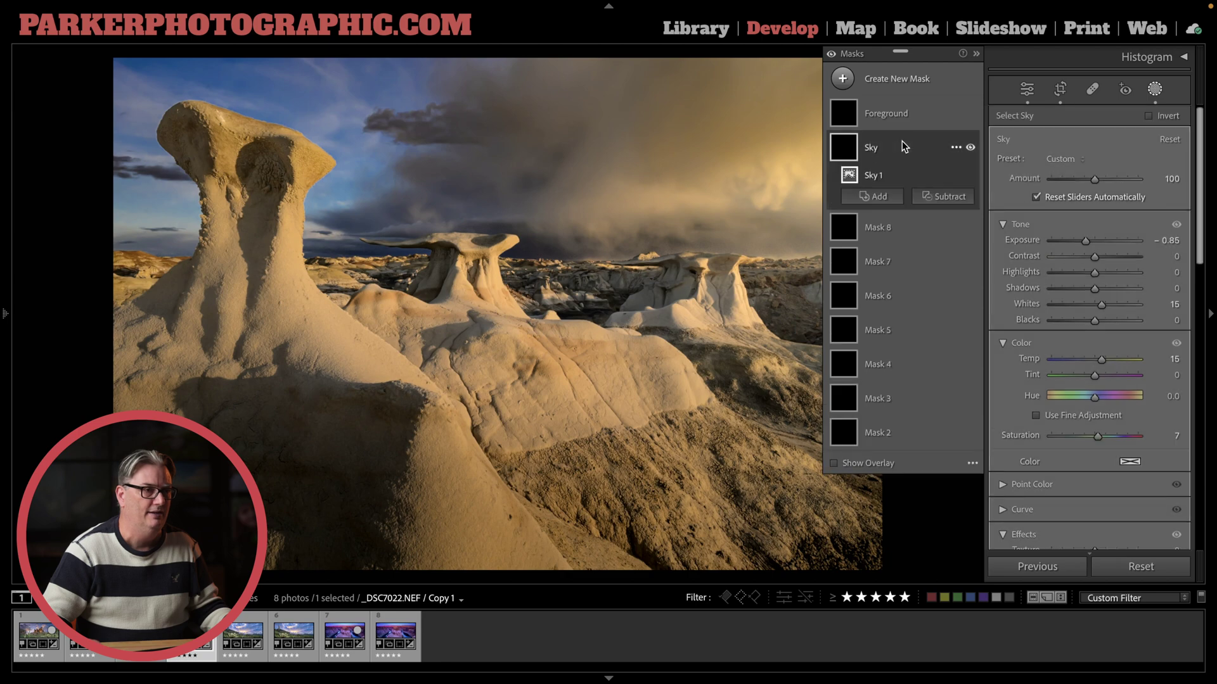
click(518, 277)
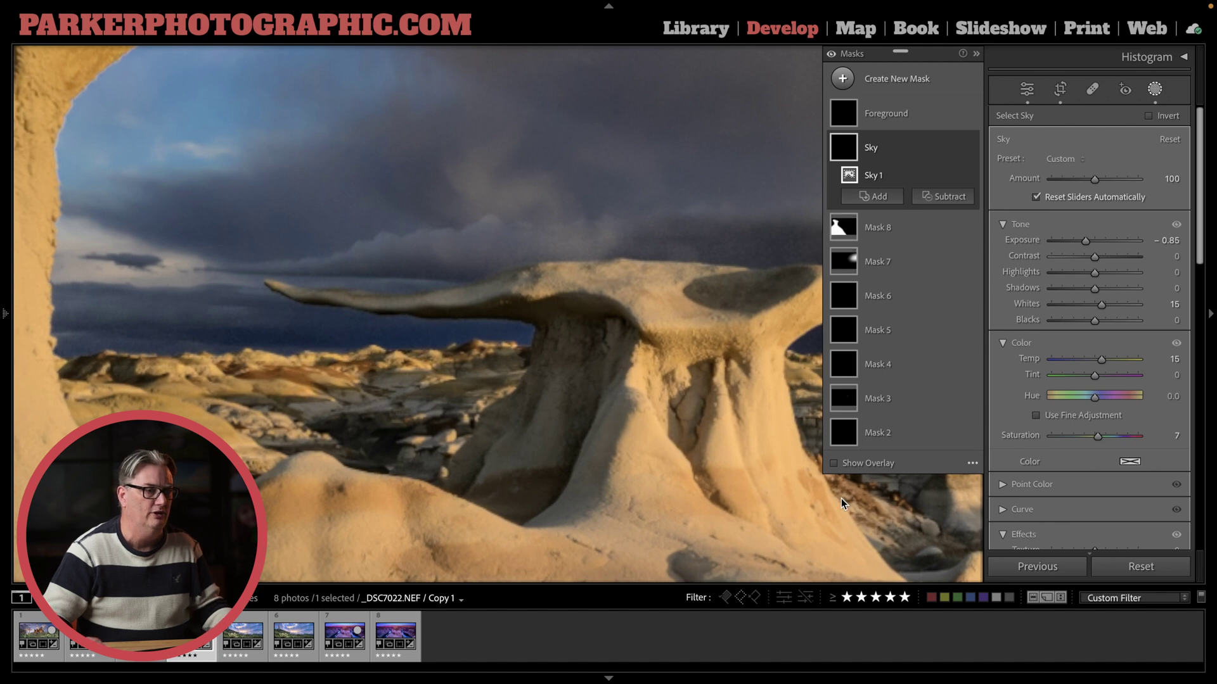
click(854, 465)
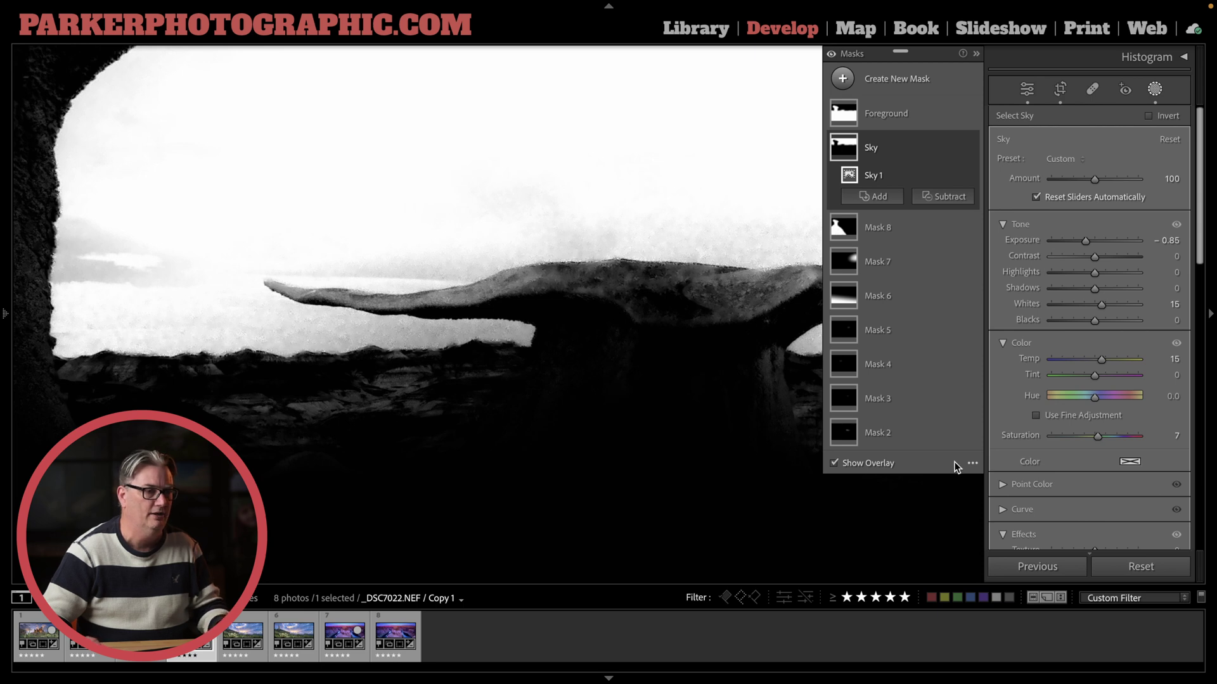
click(972, 464)
click(1014, 475)
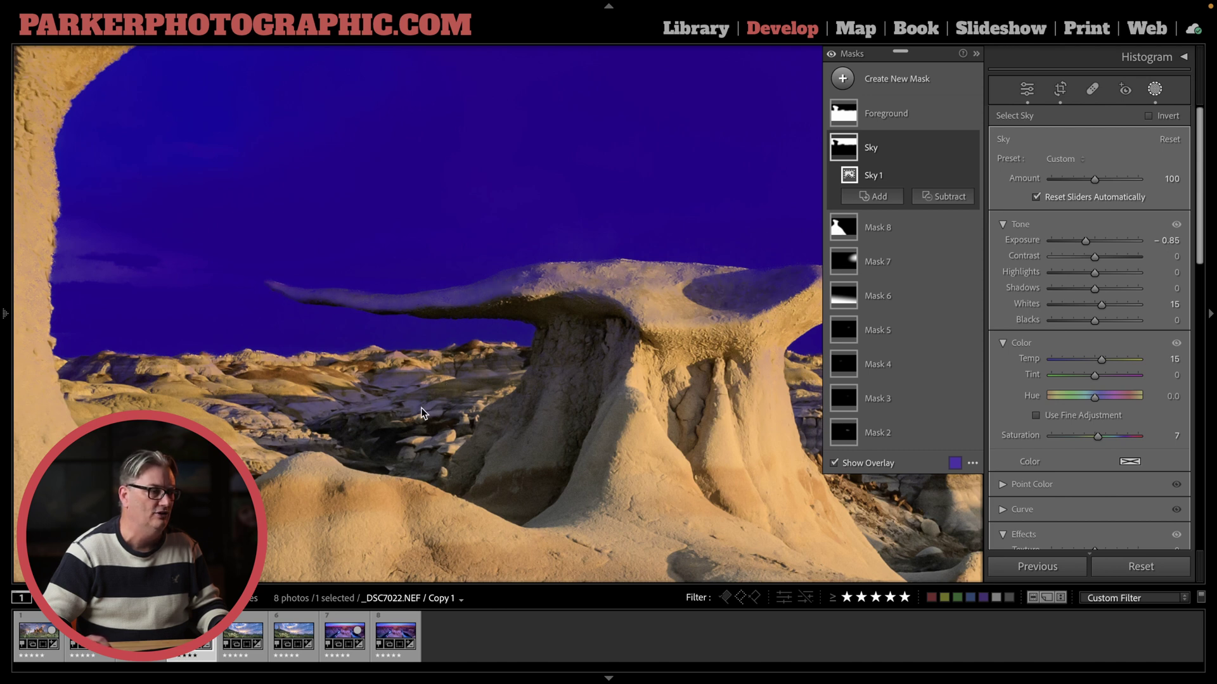
Zoom in on the mushroom rock and pan across the horizon to check the purple Sky overlay
click(671, 307)
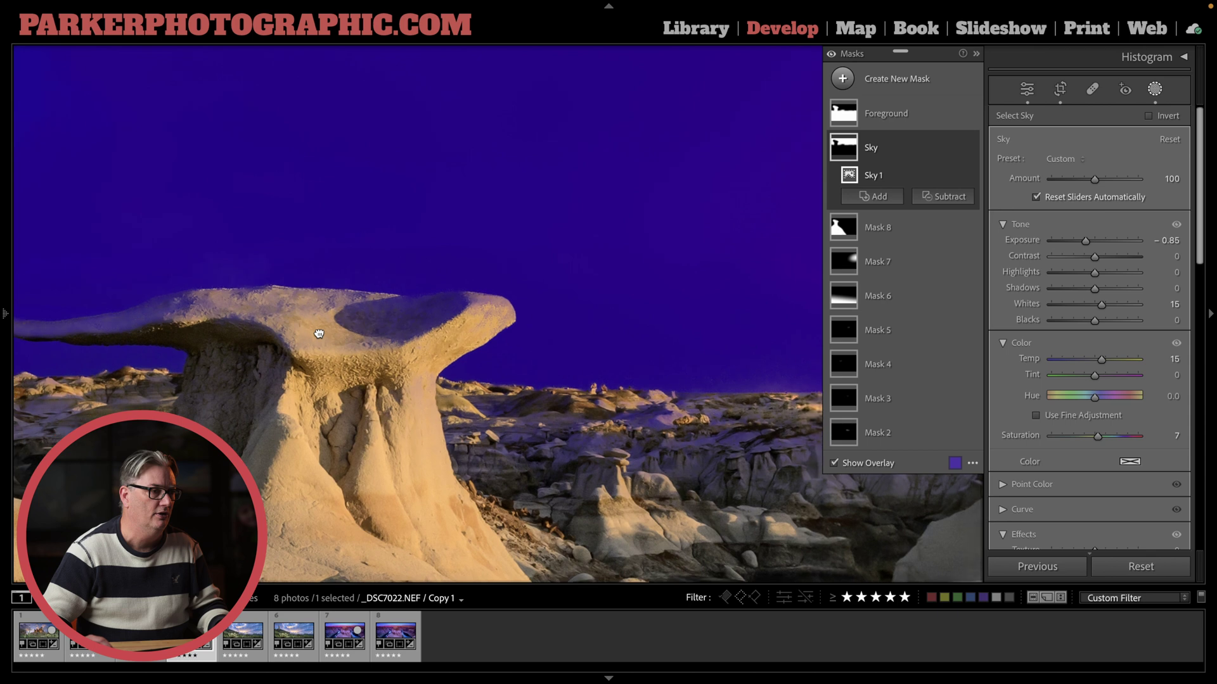
drag(318, 331, 171, 292)
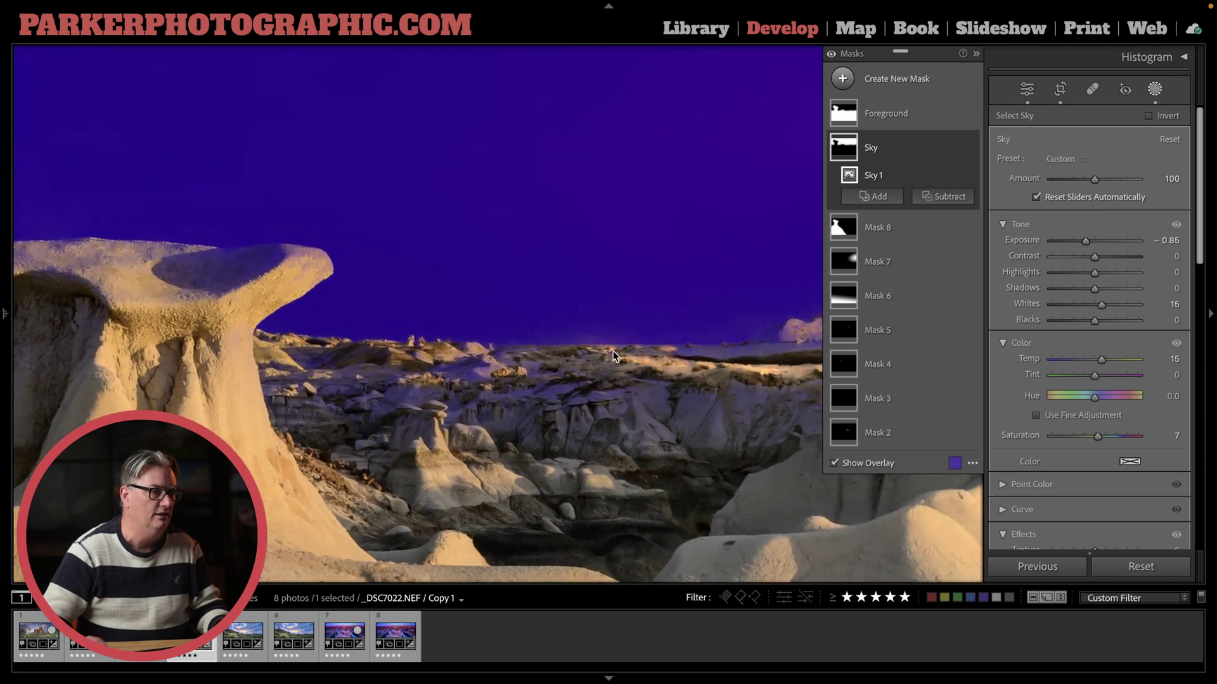
drag(626, 341, 357, 367)
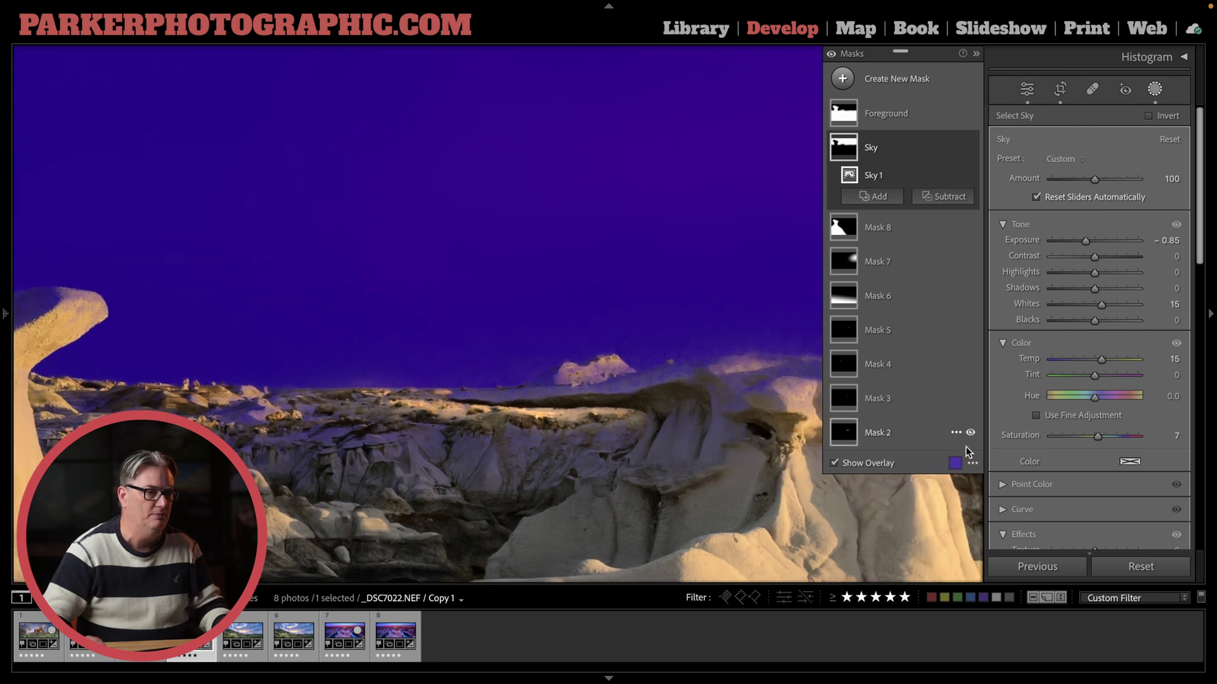
Check the badlands Sky mask white on black at the horizon, hide the overlay, and open photo _DSC4487
click(972, 465)
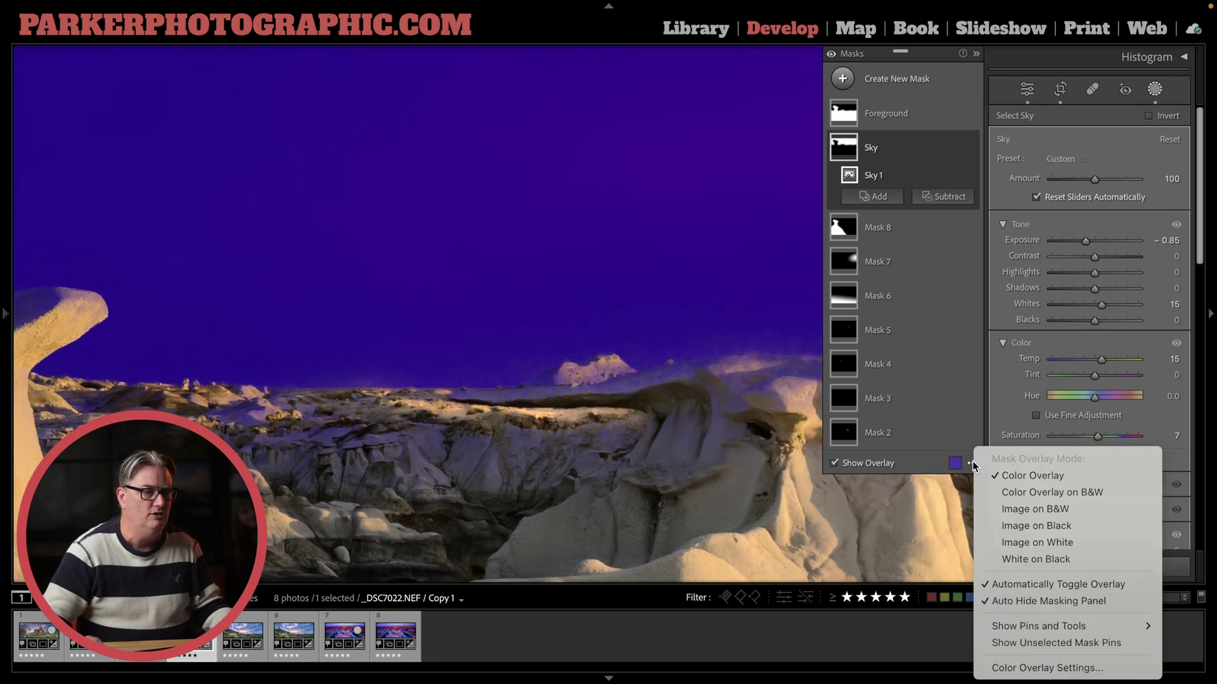
click(1046, 561)
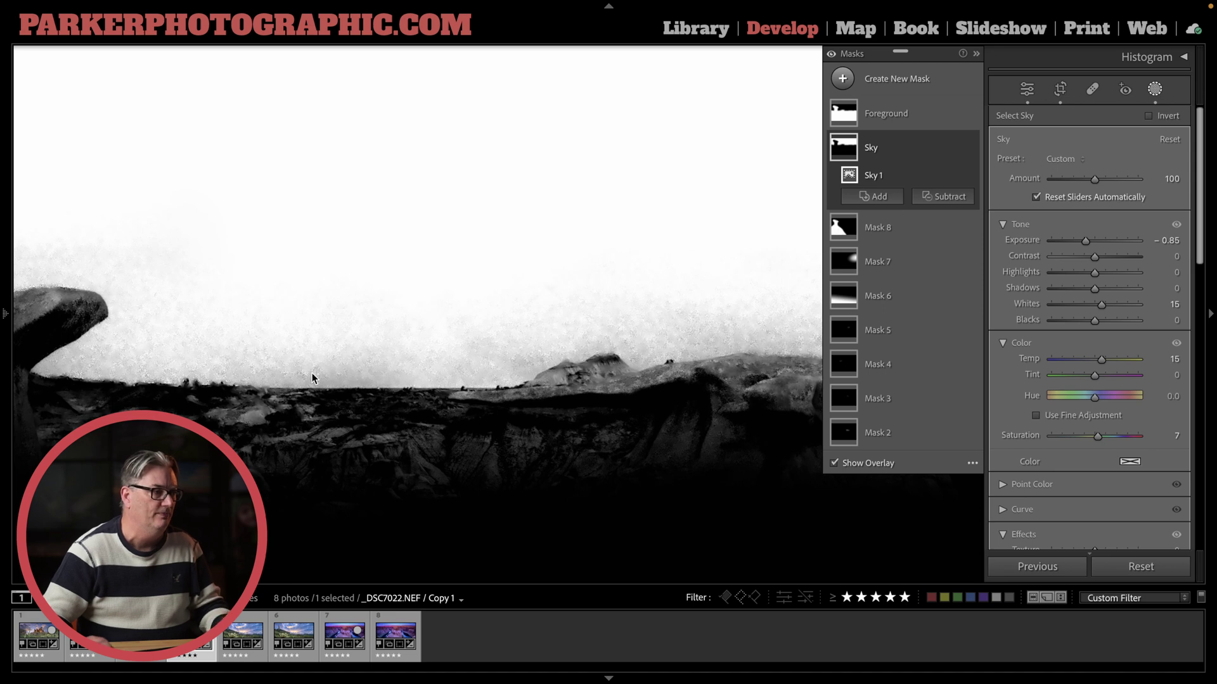
click(257, 377)
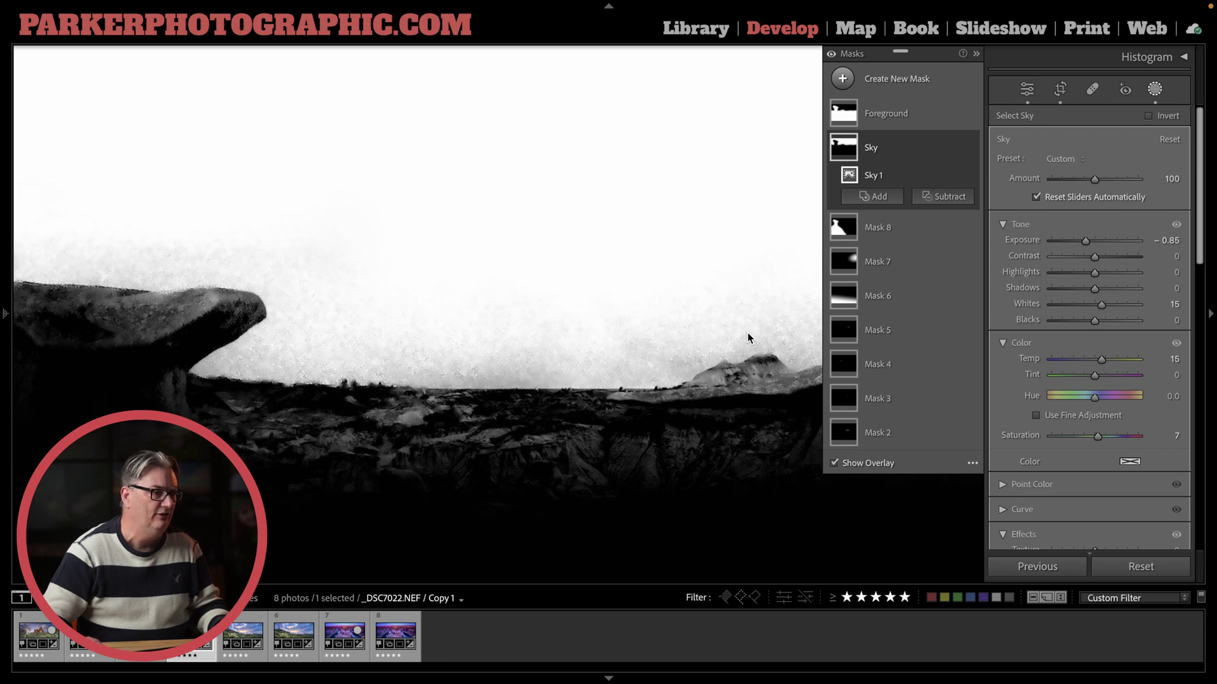
click(834, 463)
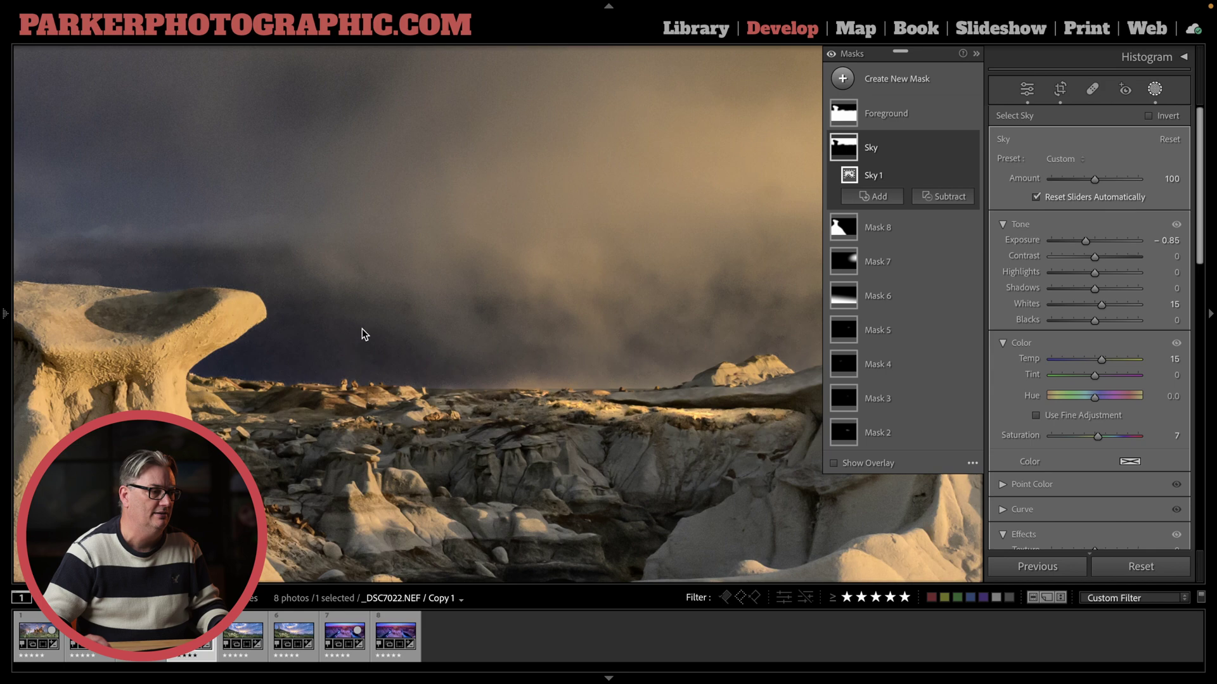
click(291, 621)
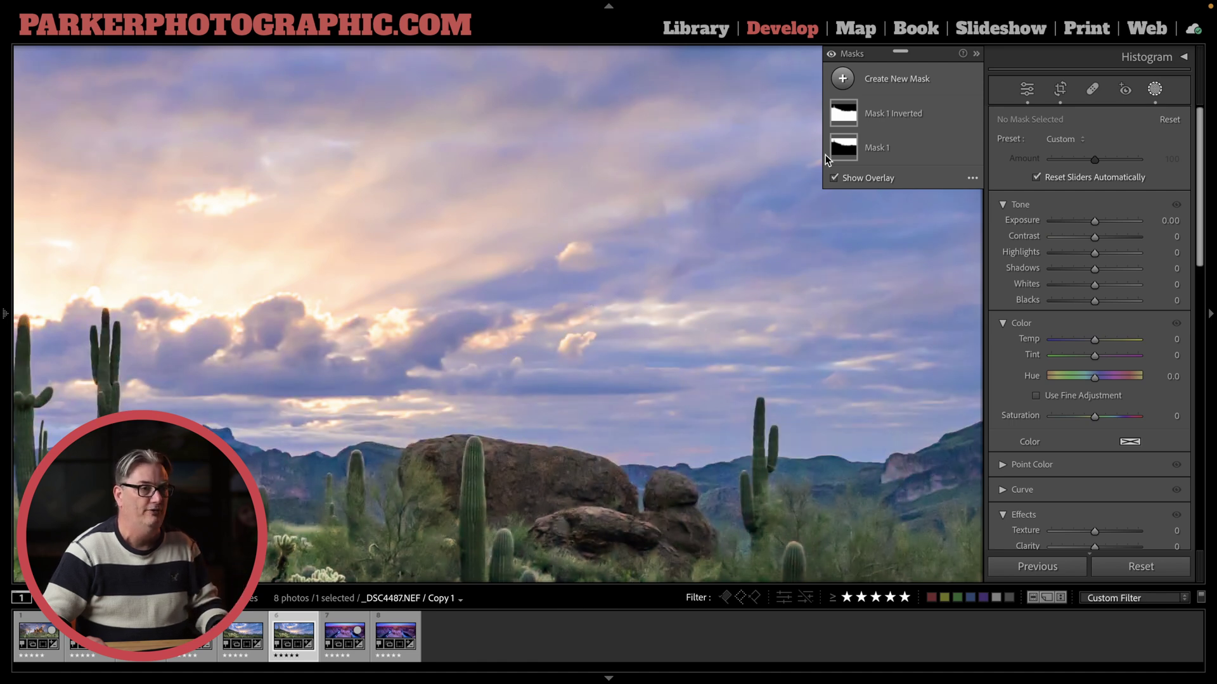
click(852, 143)
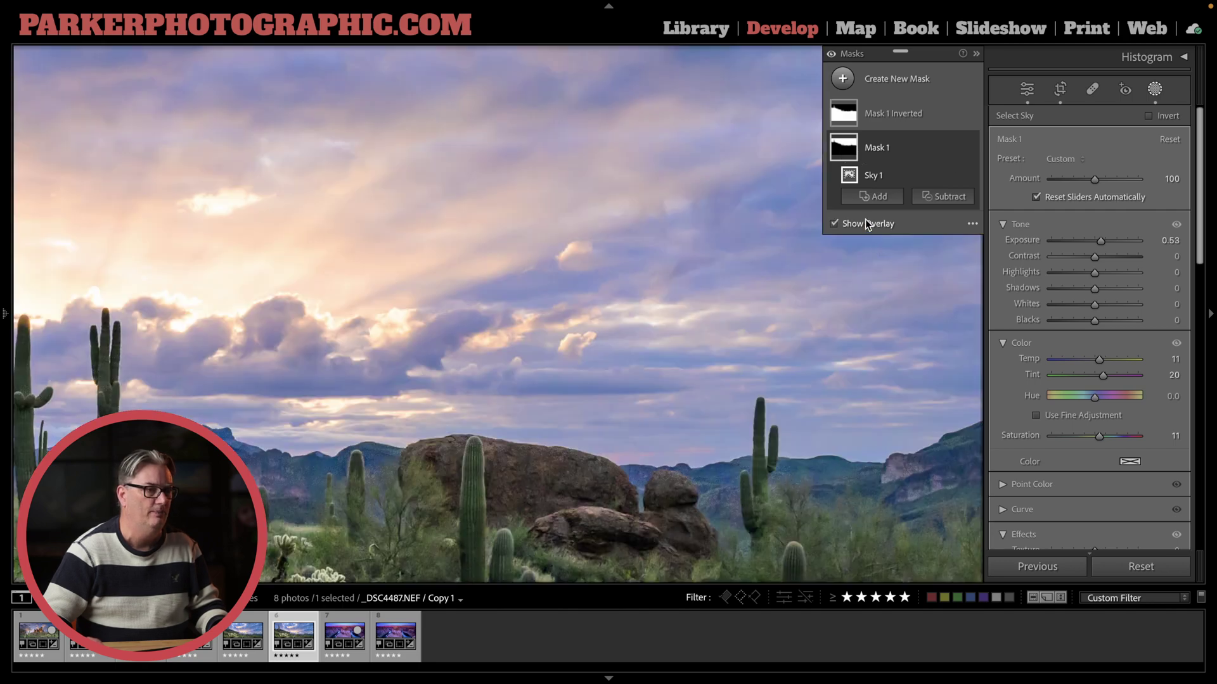
click(866, 221)
drag(394, 459, 496, 314)
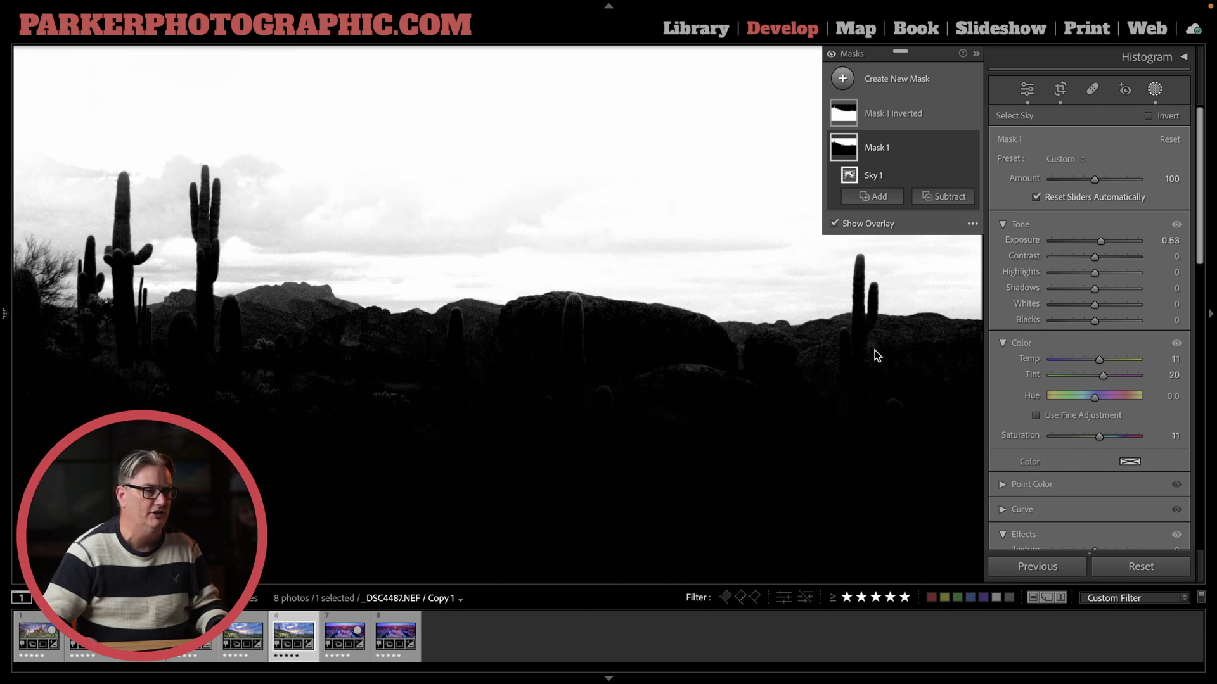
click(834, 224)
click(970, 148)
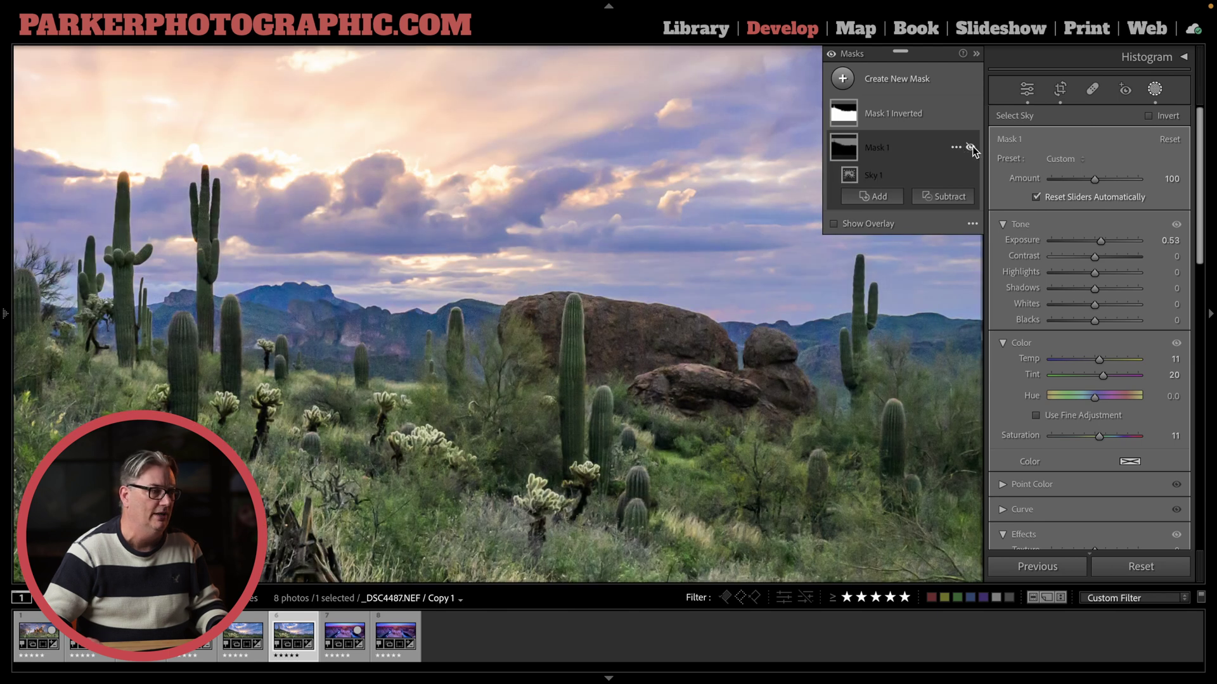
click(970, 148)
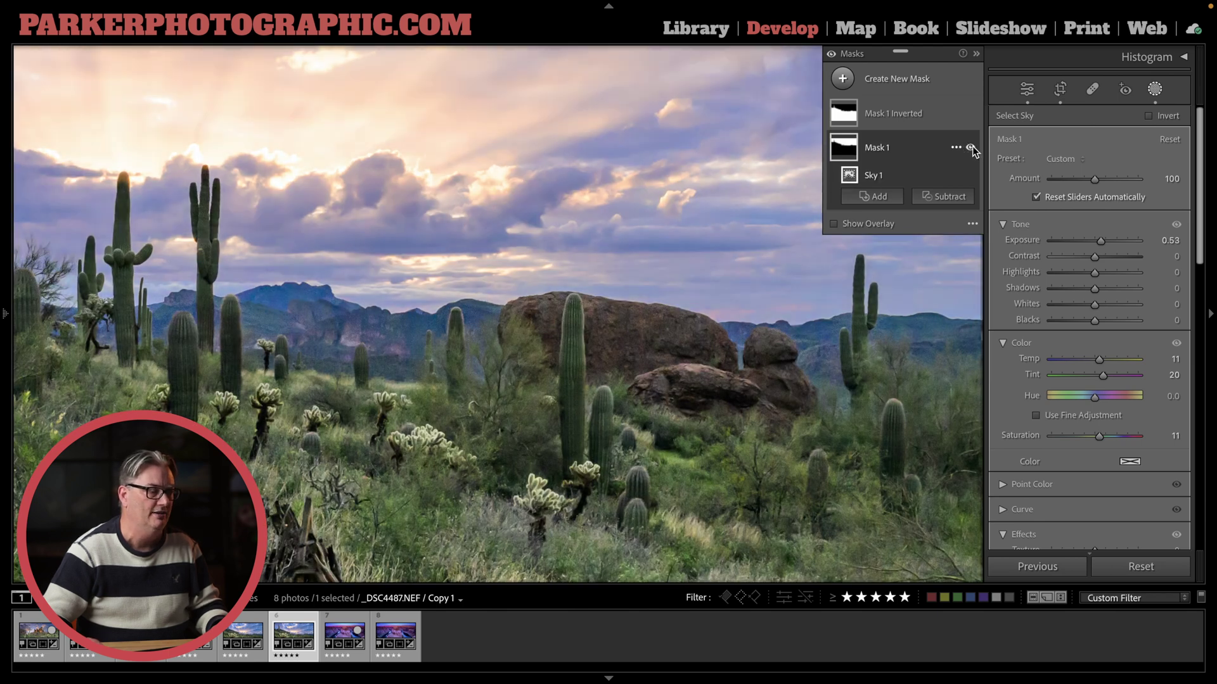
click(971, 148)
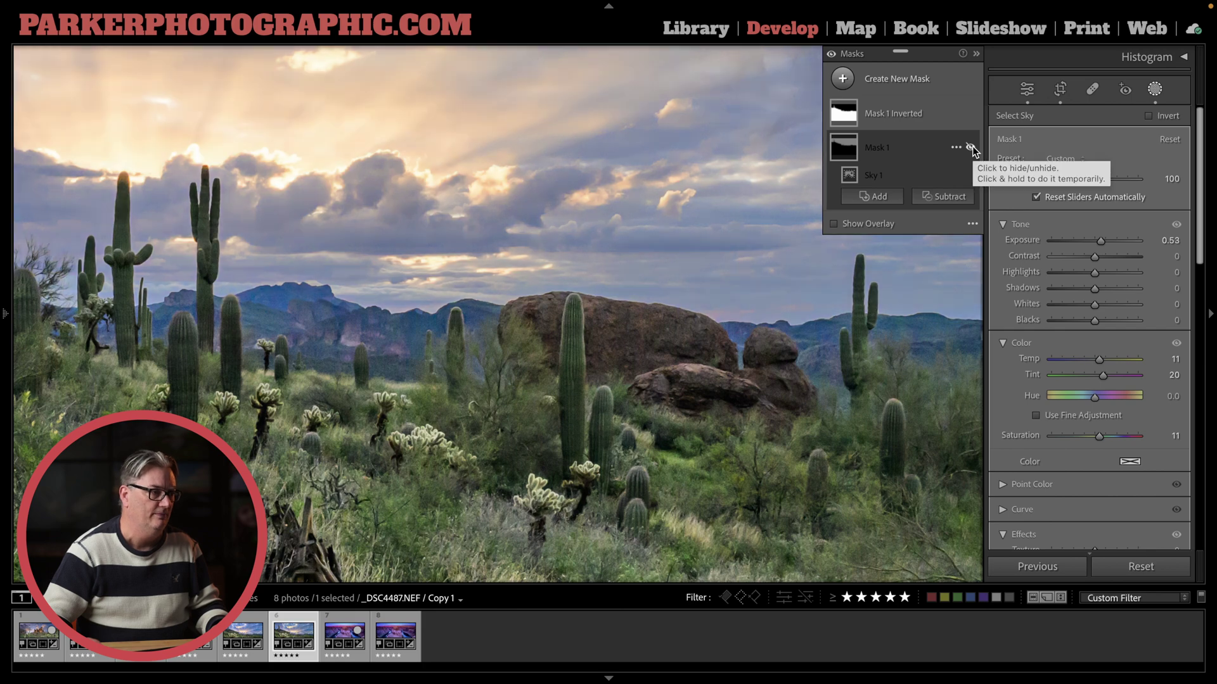
click(970, 148)
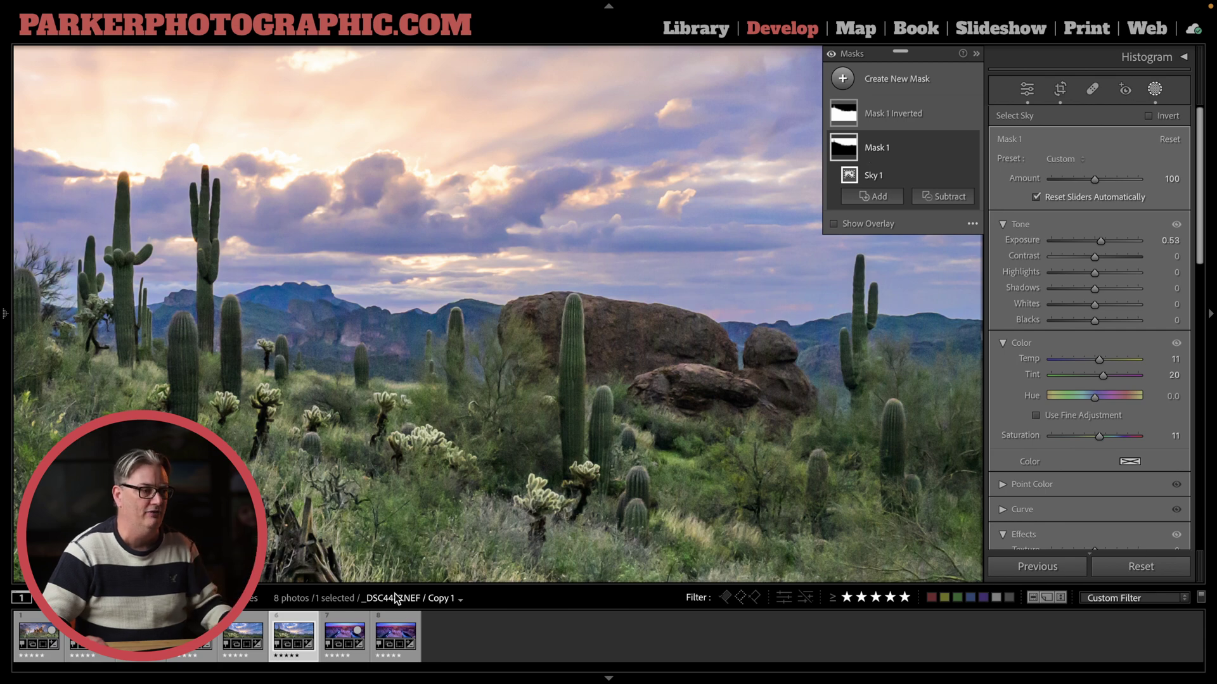
click(395, 628)
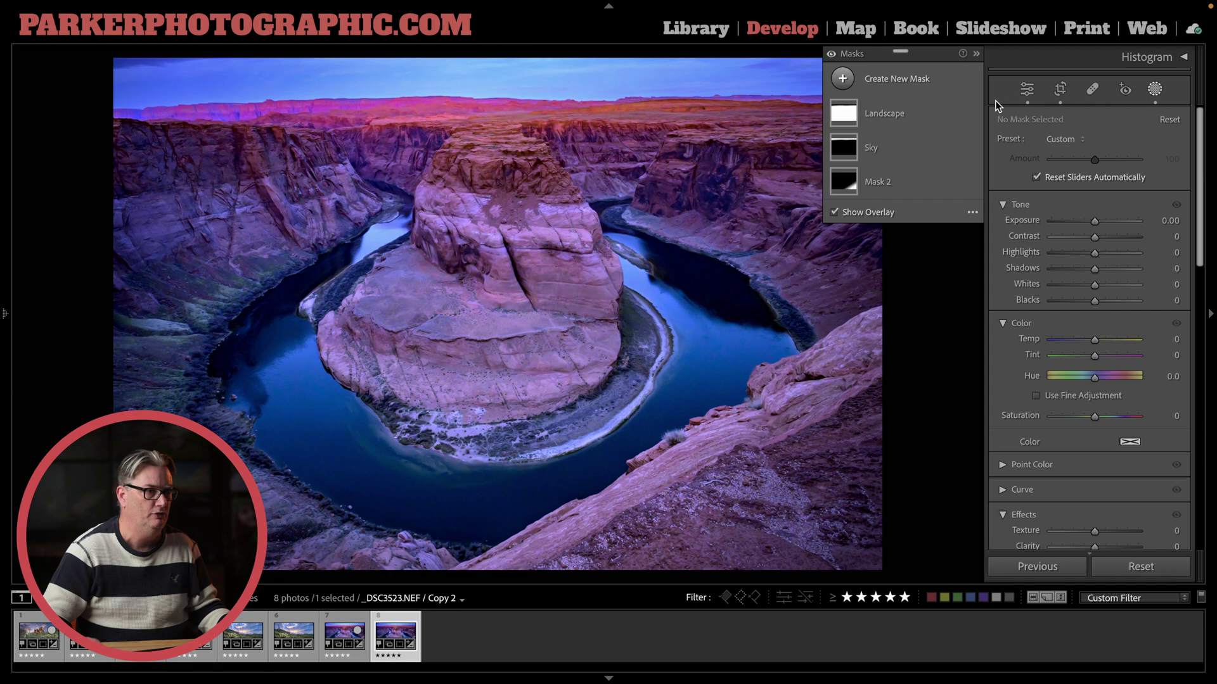
Zoom into the Horseshoe Bend photo and pan to where the sky meets the distant cliffs
mouse_move(936, 197)
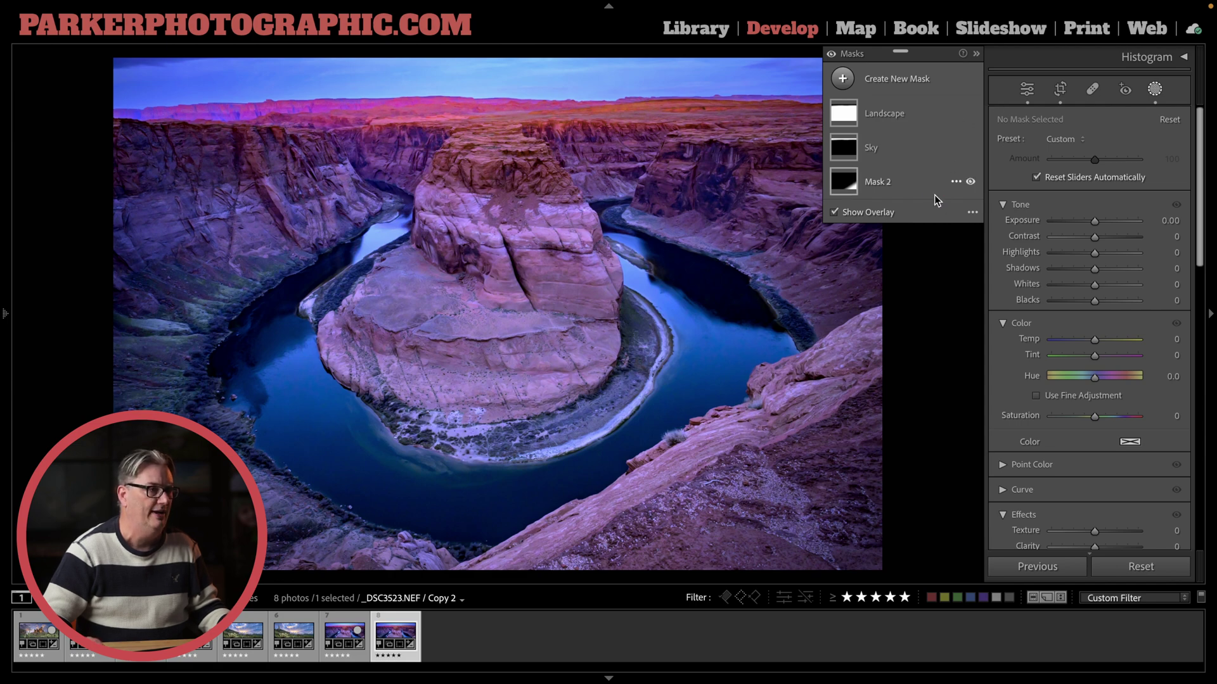
key(z)
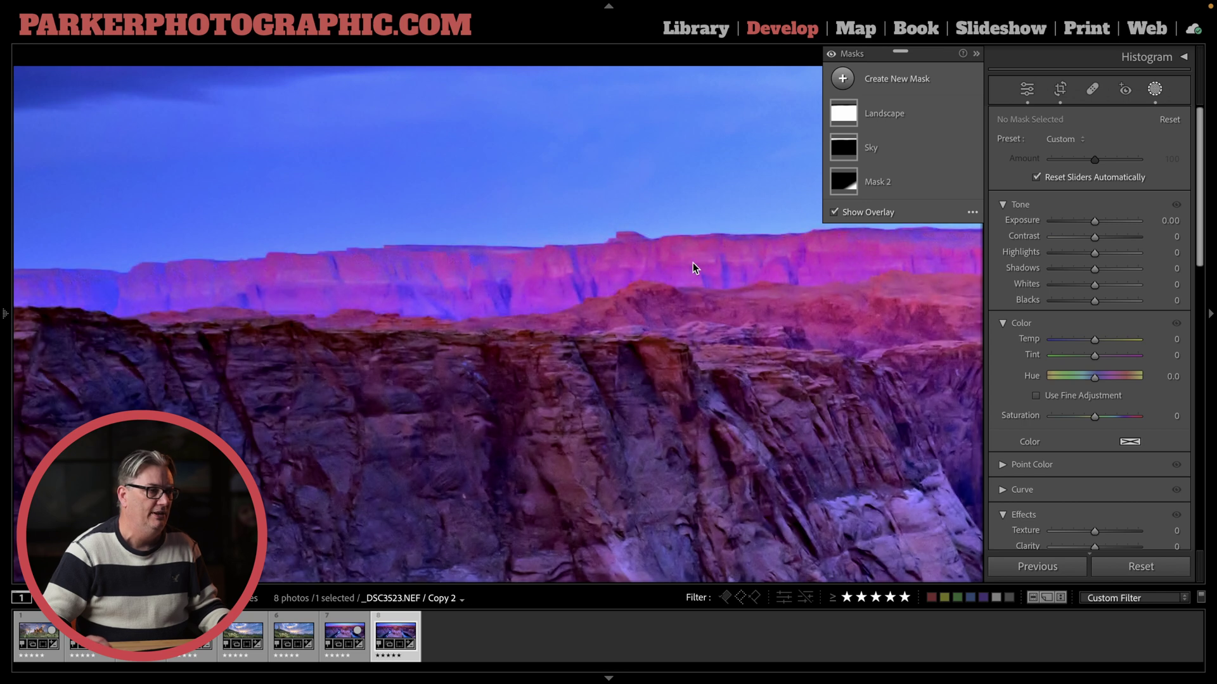
drag(598, 279, 407, 345)
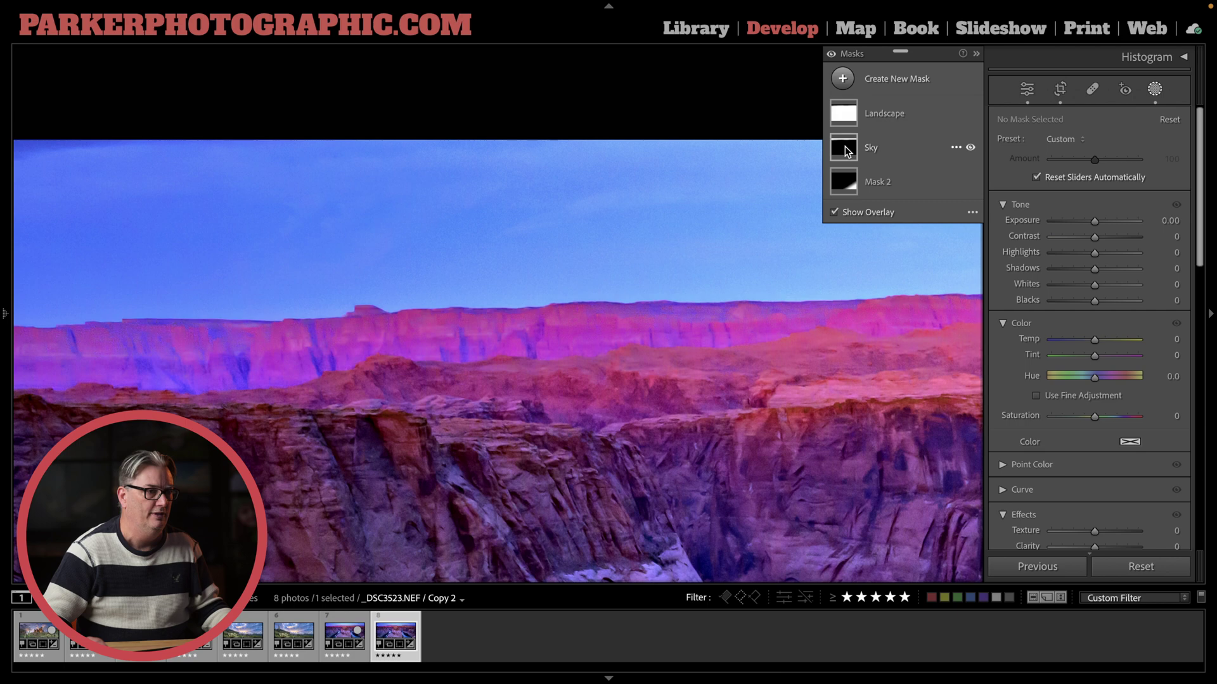
mouse_move(864, 151)
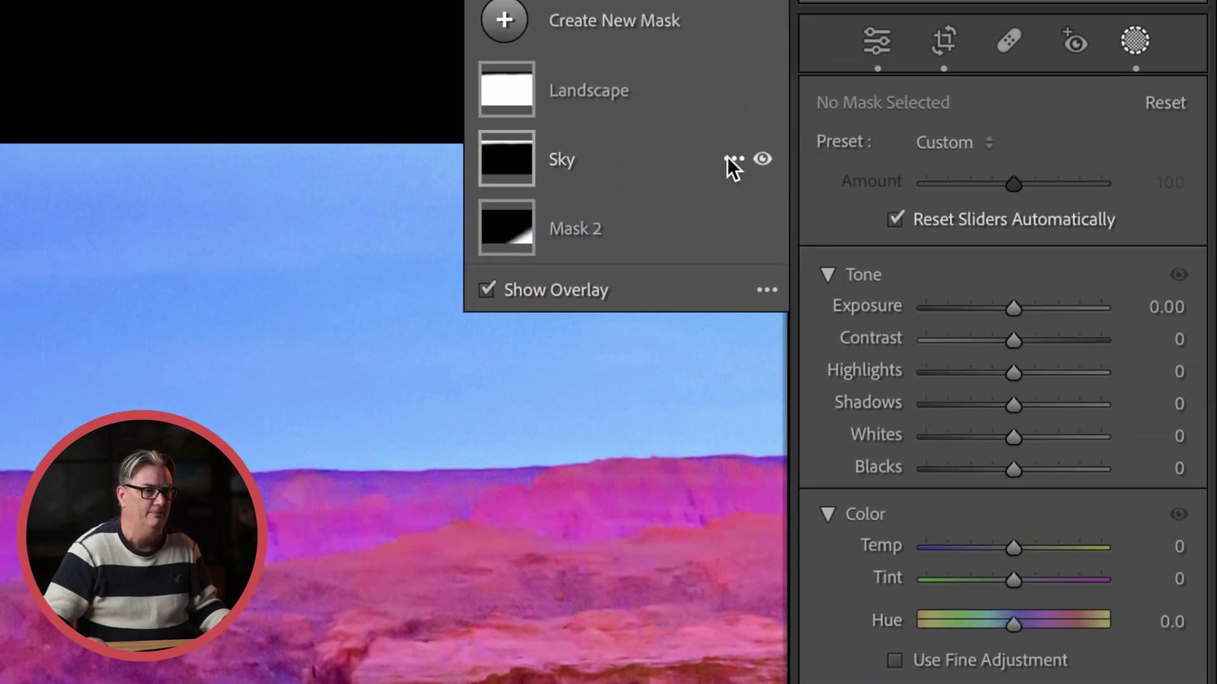
Add a Subtract brush to the Sky mask shown white on black, then enlarge the brush
click(765, 289)
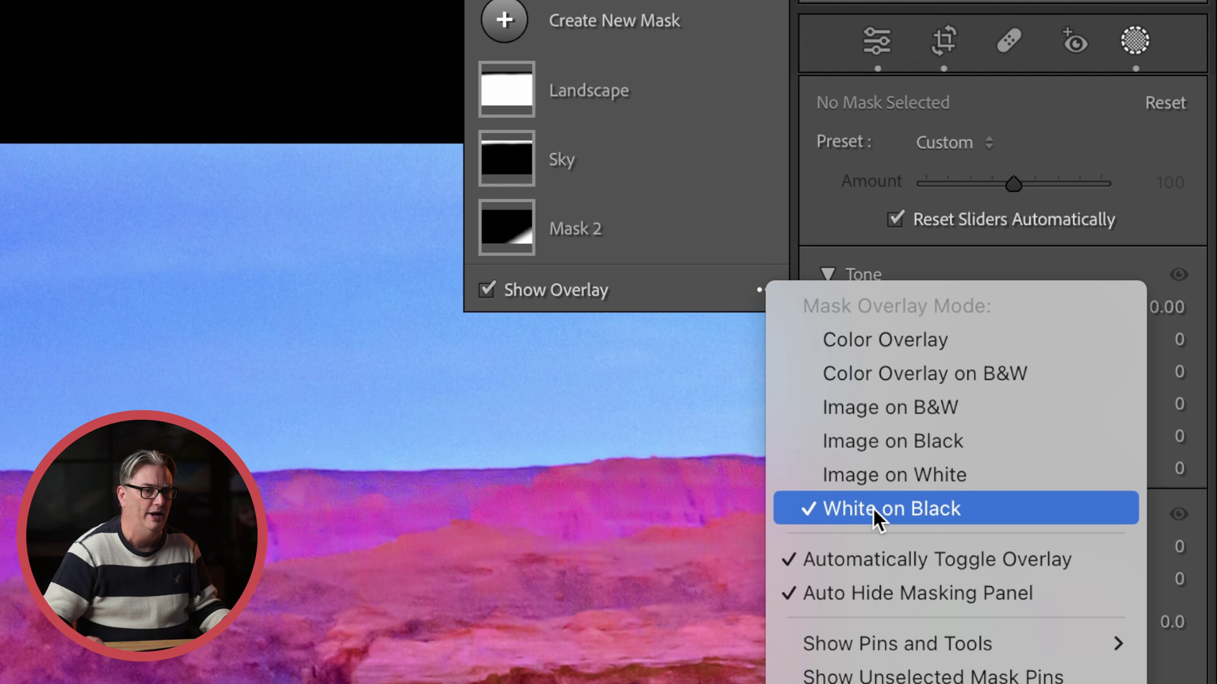
click(593, 181)
click(592, 171)
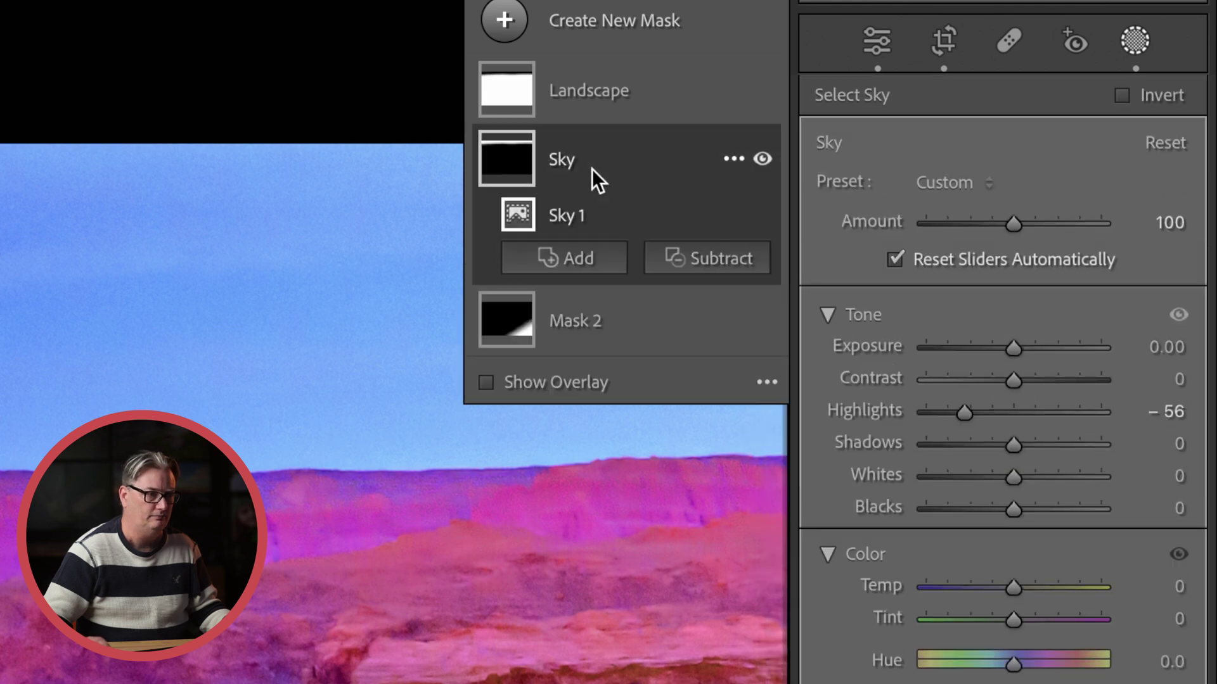
click(680, 270)
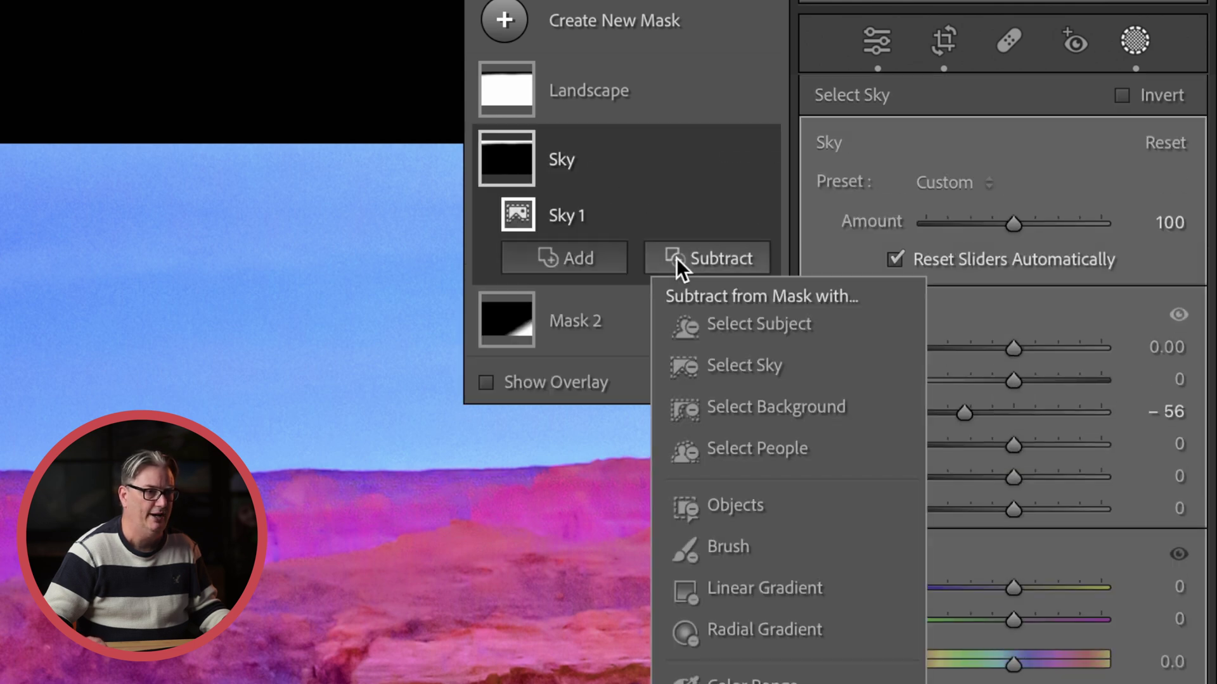
click(552, 382)
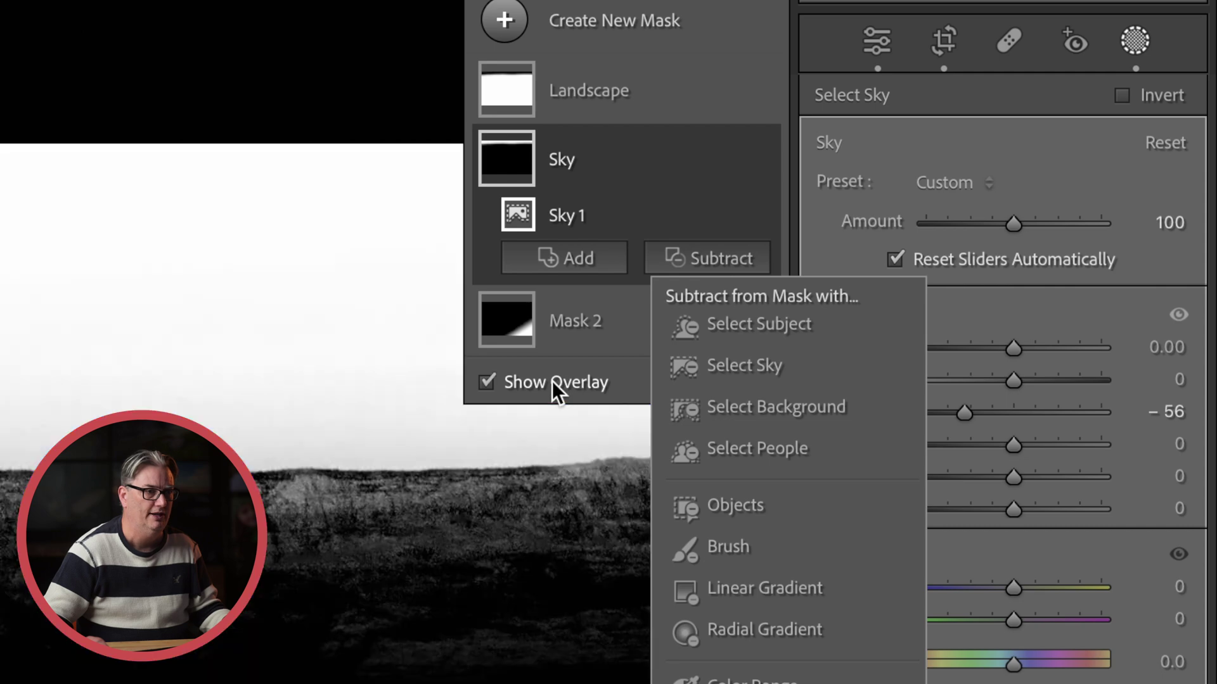
click(728, 546)
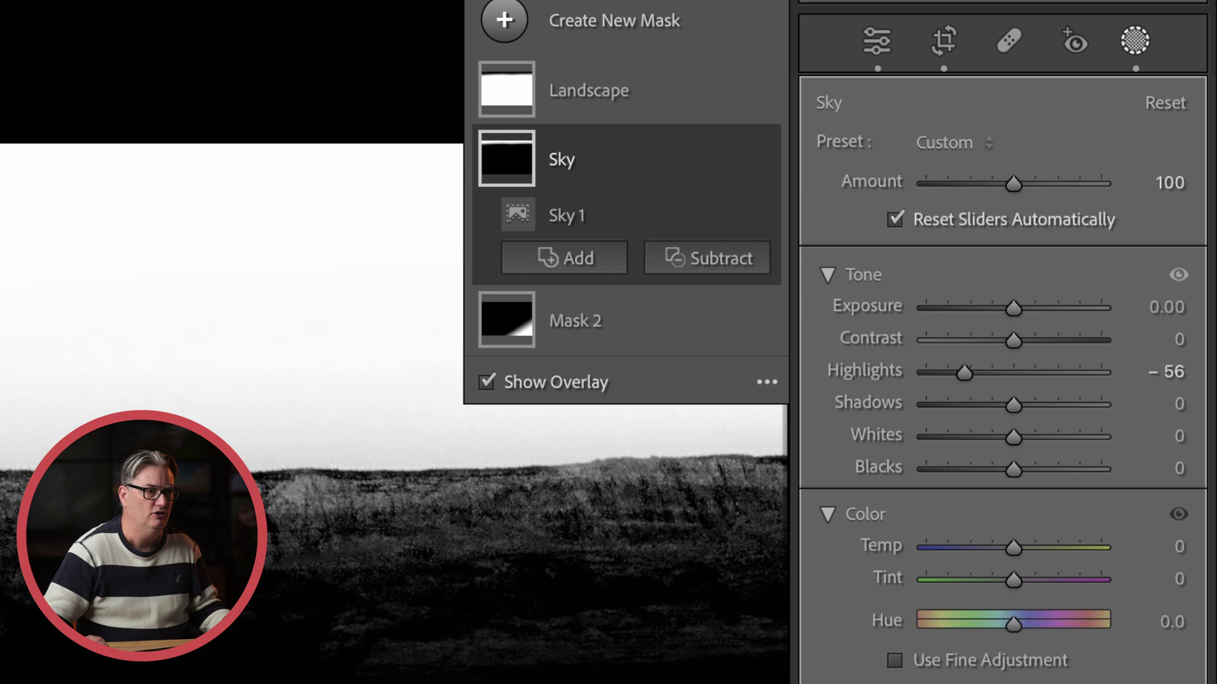
key(bracketright)
key(bracketright)
key(bracketright)
key(bracketright)
key(bracketright)
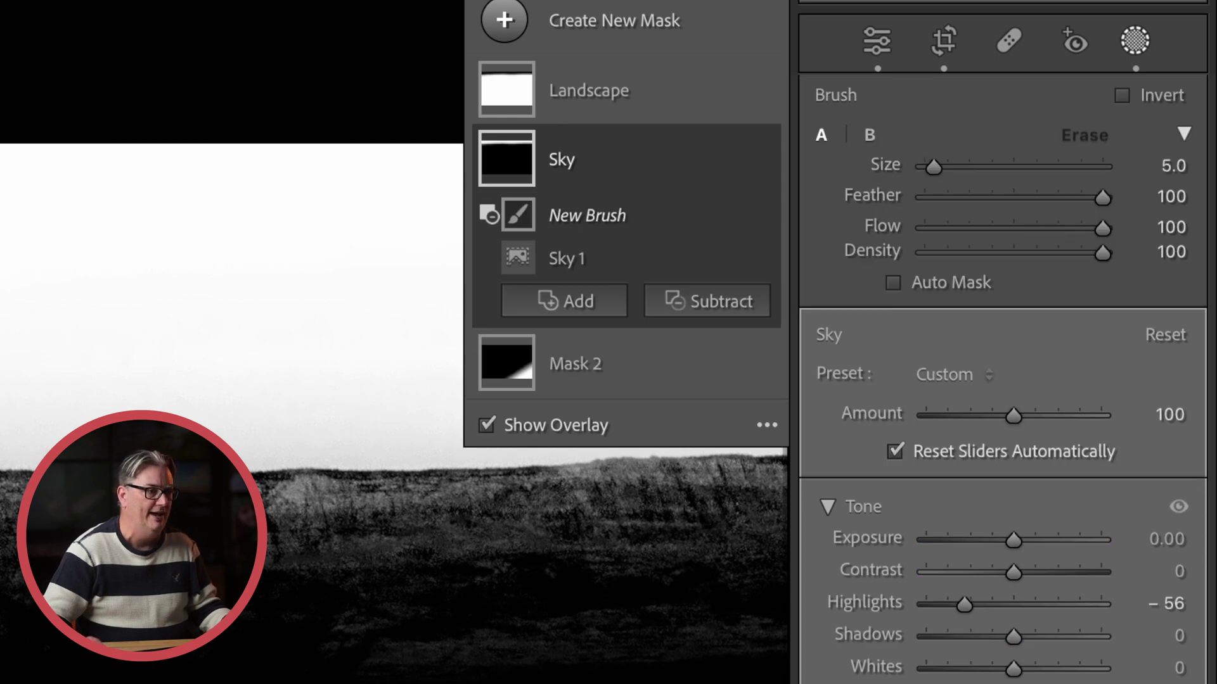
Enlarge the subtract brush to size 12 and paint the distant cliffs and foreground rocks out of the Sky mask
key(bracketright)
key(bracketright)
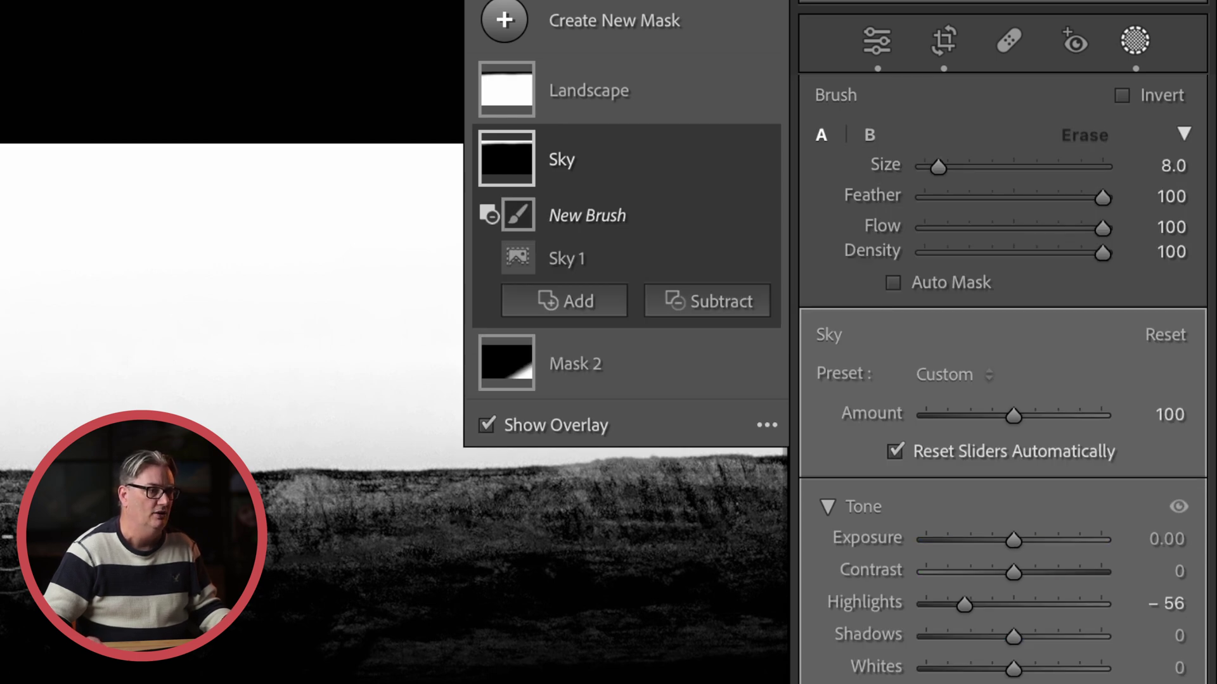
scroll(393, 412, up, 3)
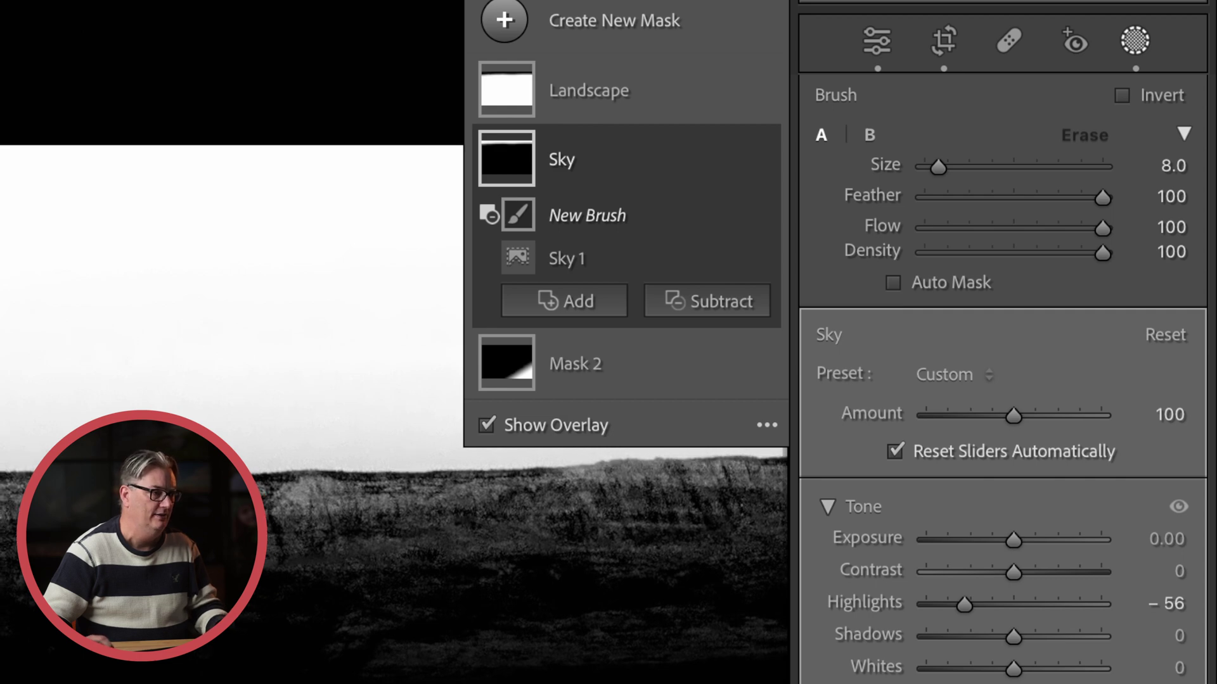
scroll(393, 412, up, 3)
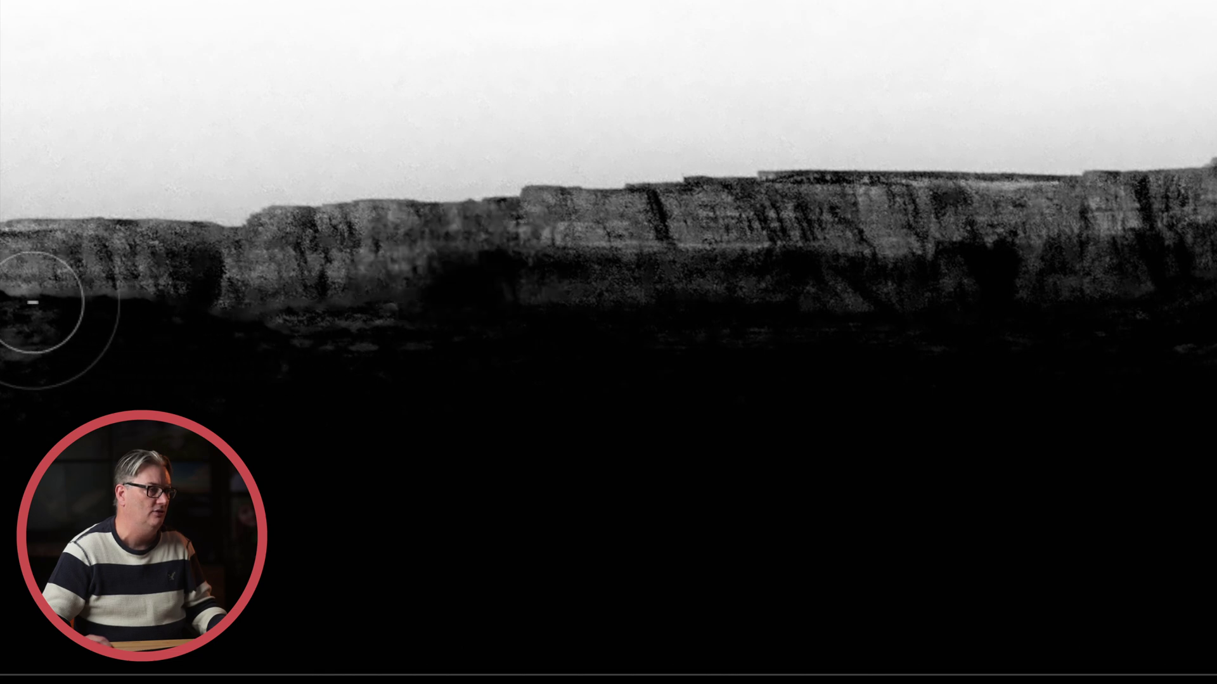
mouse_move(27, 290)
mouse_down()
mouse_move(260, 294)
mouse_move(452, 258)
mouse_move(32, 274)
mouse_move(130, 278)
mouse_move(0, 268)
mouse_move(38, 277)
mouse_move(18, 305)
mouse_move(355, 333)
mouse_move(441, 316)
mouse_move(459, 271)
mouse_move(541, 247)
mouse_move(670, 253)
mouse_move(692, 246)
mouse_move(645, 244)
mouse_move(800, 233)
mouse_move(769, 227)
mouse_move(987, 227)
mouse_move(962, 222)
mouse_up()
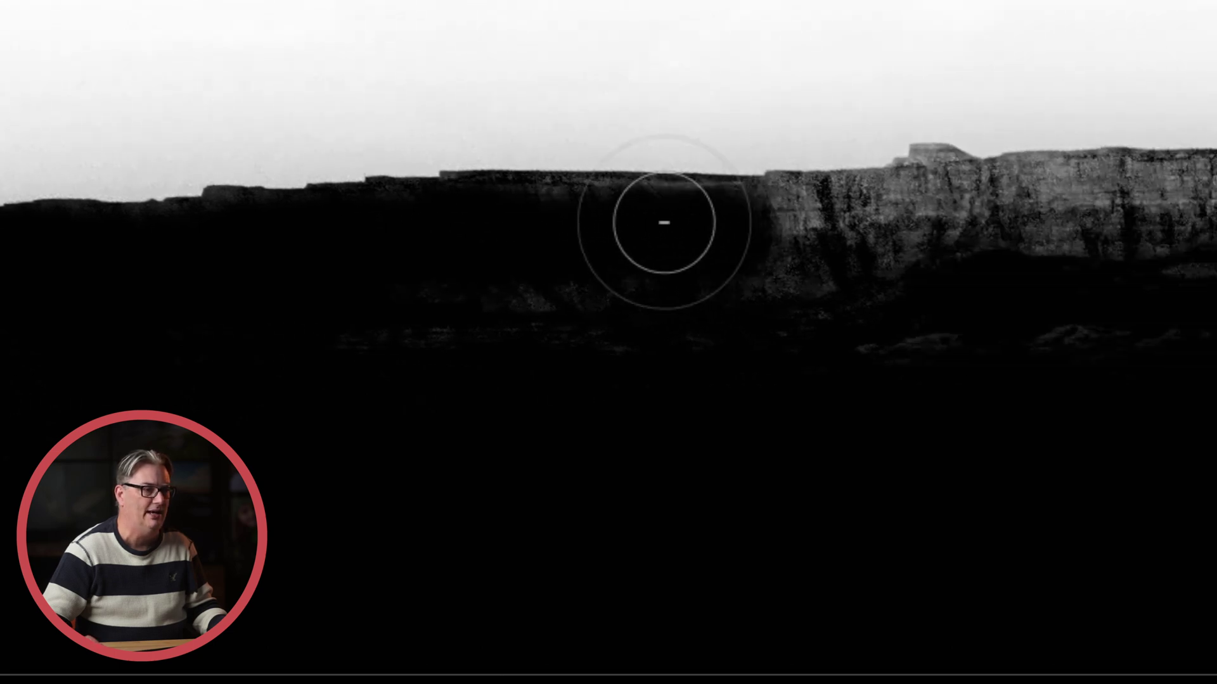
mouse_move(664, 222)
mouse_down()
mouse_move(540, 218)
mouse_move(903, 226)
mouse_up()
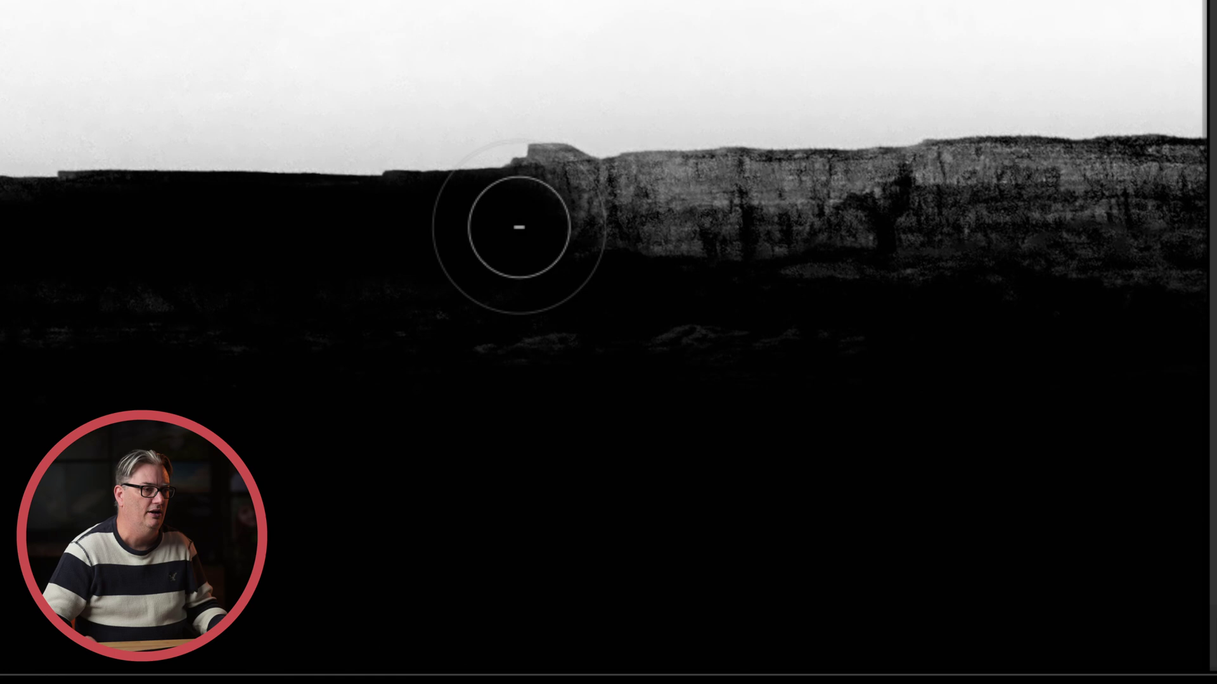
mouse_move(519, 227)
mouse_down()
mouse_move(158, 294)
mouse_move(625, 307)
mouse_move(559, 182)
mouse_move(993, 205)
mouse_move(650, 196)
mouse_move(1084, 231)
mouse_up()
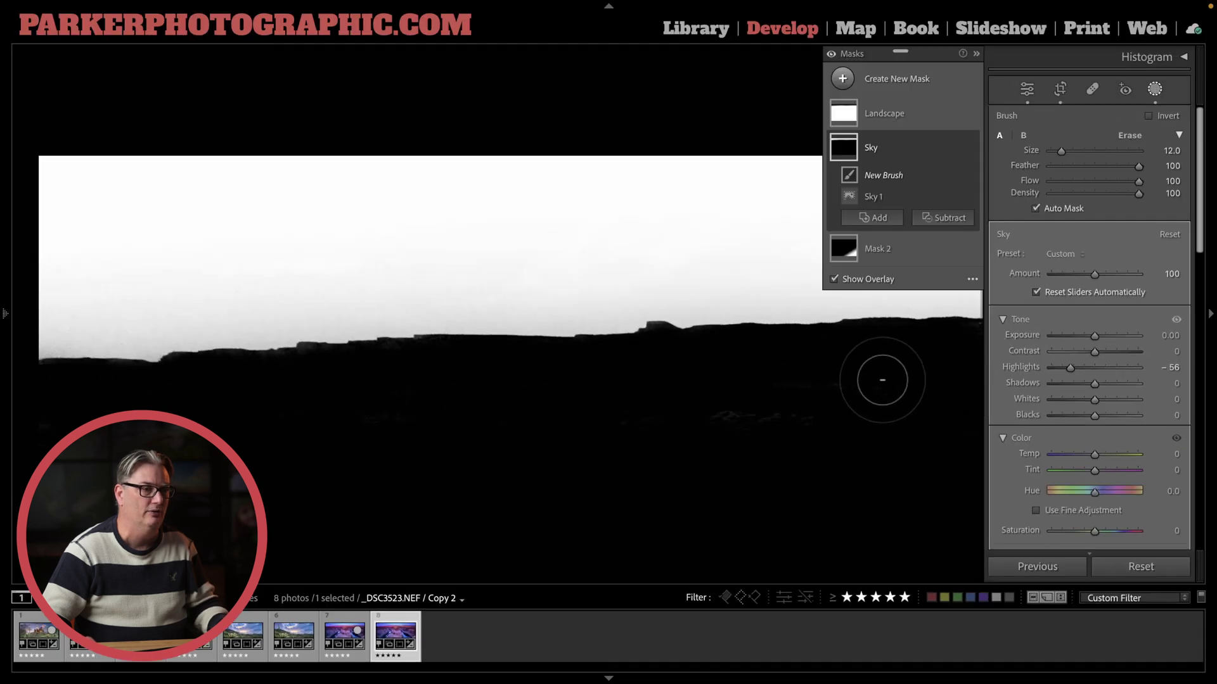
Commit Brush 1, erase part of its subtraction along the right cliffs, and bring up the Sky mask's Duplicate and Invert Mask options
click(882, 379)
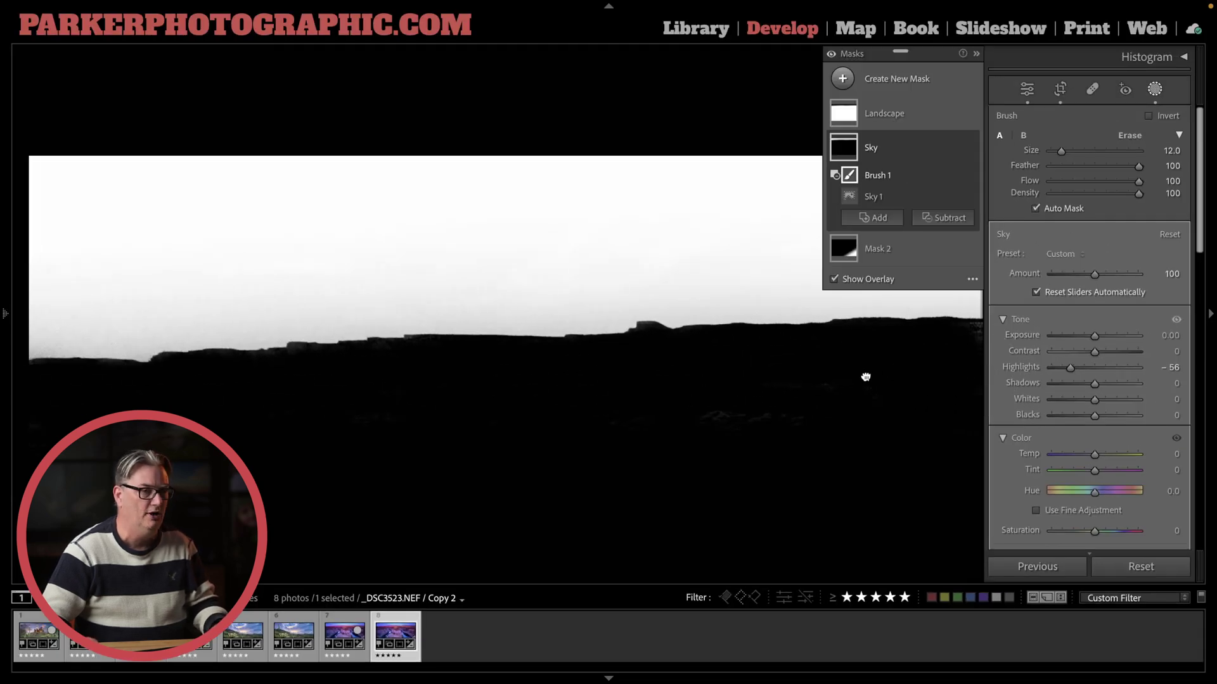
mouse_move(865, 377)
mouse_down()
mouse_move(45, 373)
mouse_move(146, 350)
mouse_move(551, 347)
mouse_move(325, 335)
mouse_move(77, 348)
mouse_move(115, 396)
mouse_move(703, 372)
mouse_up()
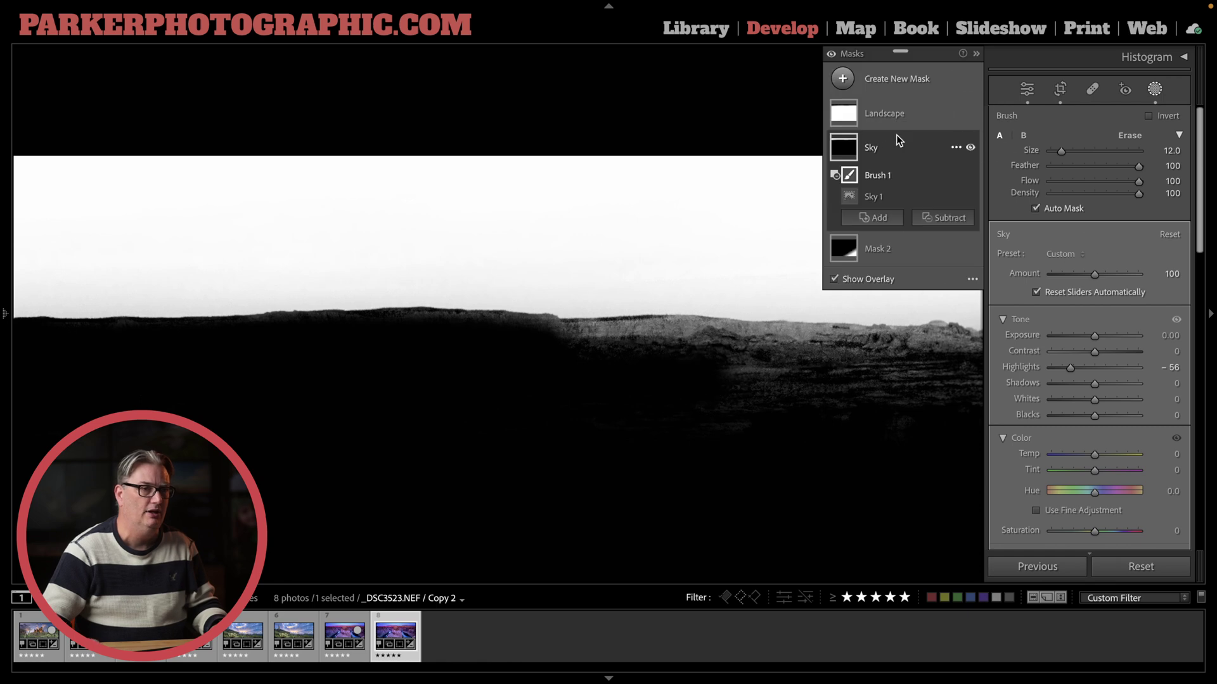
right_click(910, 143)
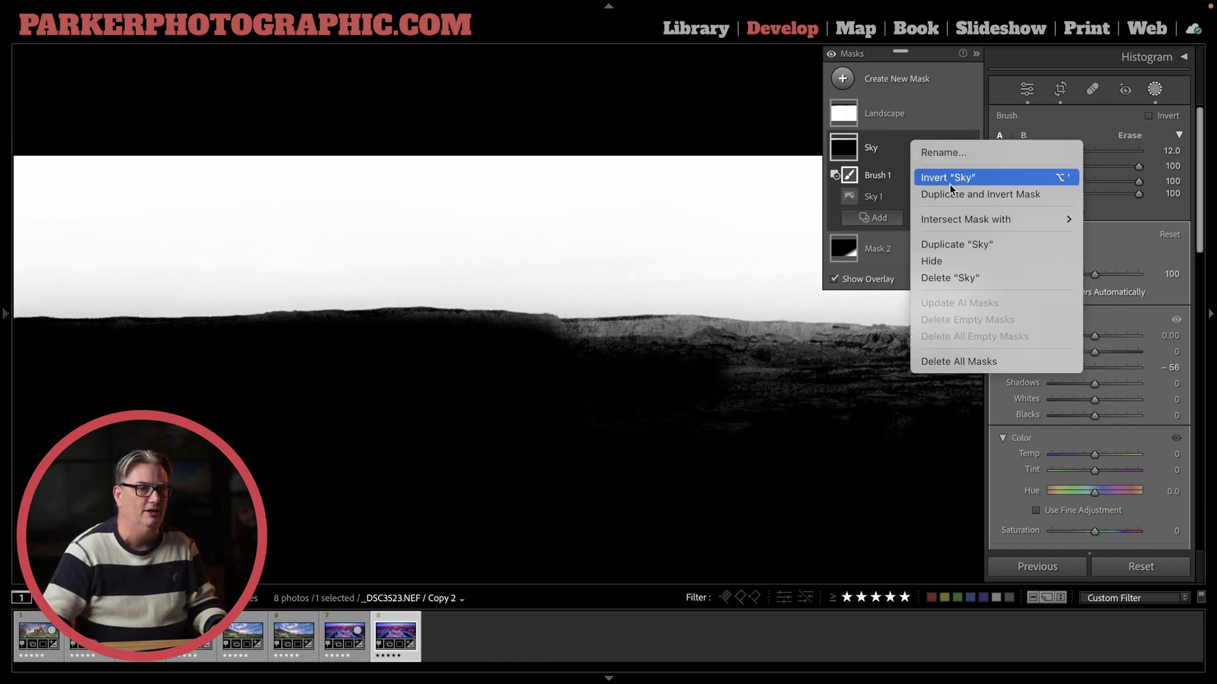